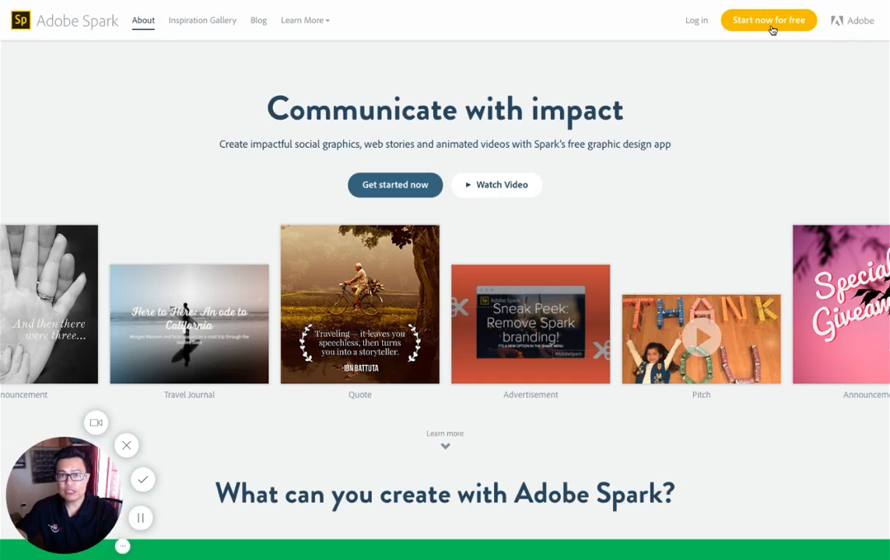
Step: Open the Adobe ID form for signing up with email
left_click(703, 23)
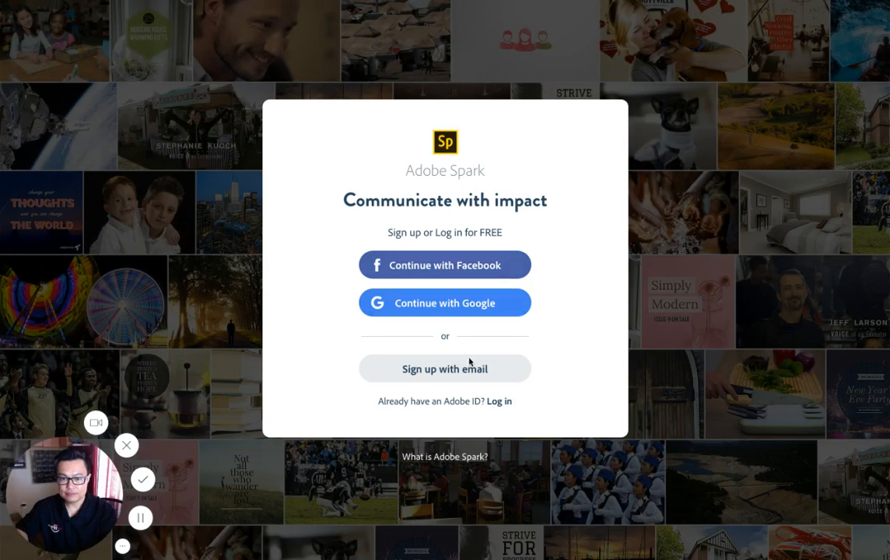
left_click(464, 370)
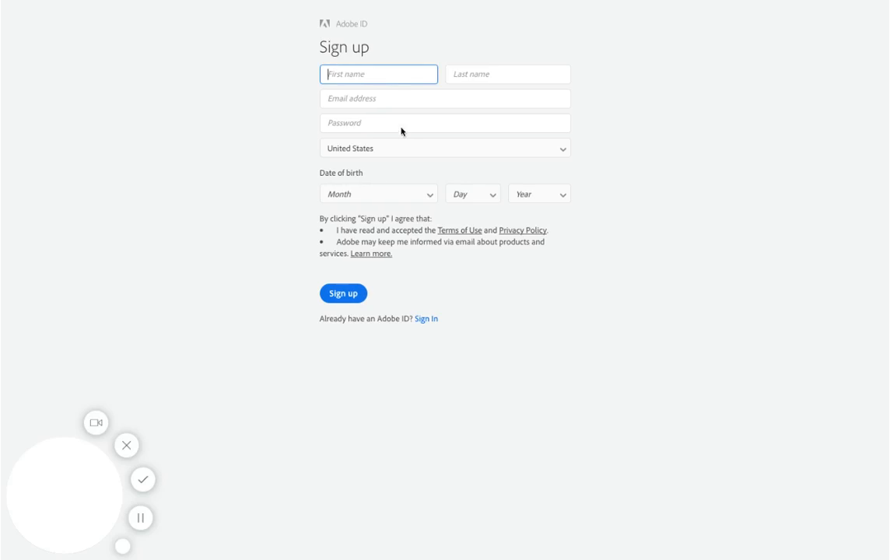
type("jeoy")
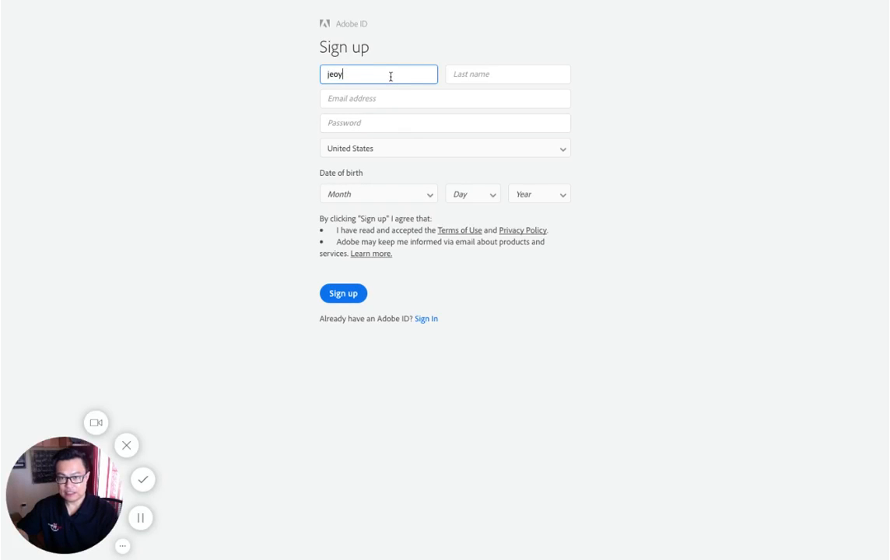
key("BackSpace")
key("BackSpace")
key("BackSpace")
type("oe")
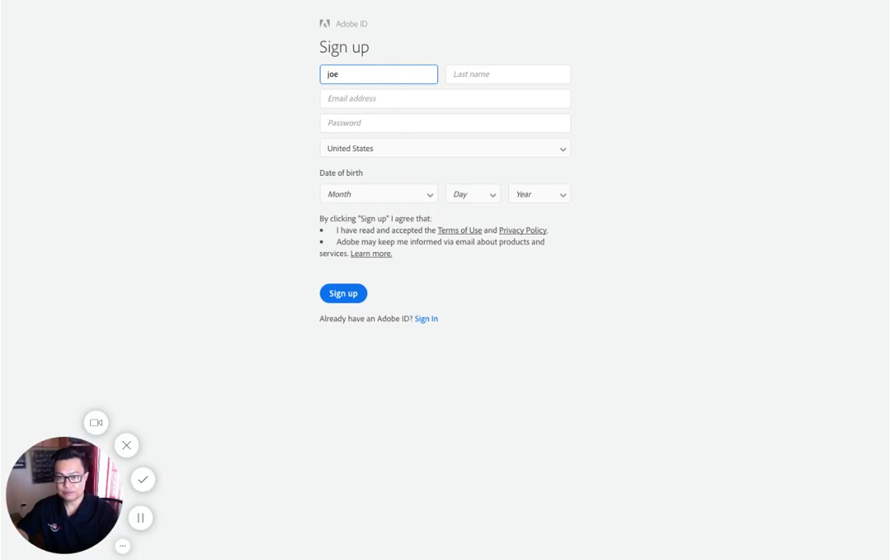
left_click(411, 96)
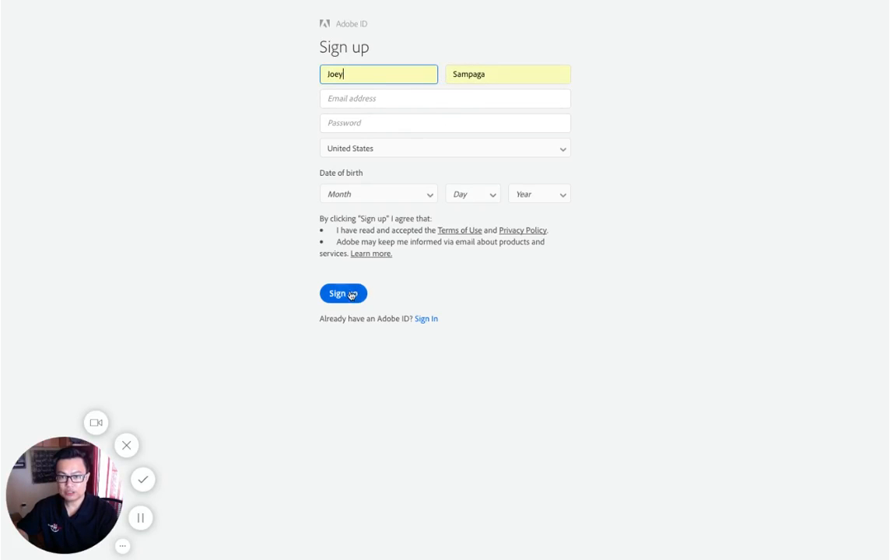
Step: Switch to signing in with an existing Adobe ID, enter the account email and password, and sign in
left_click(425, 319)
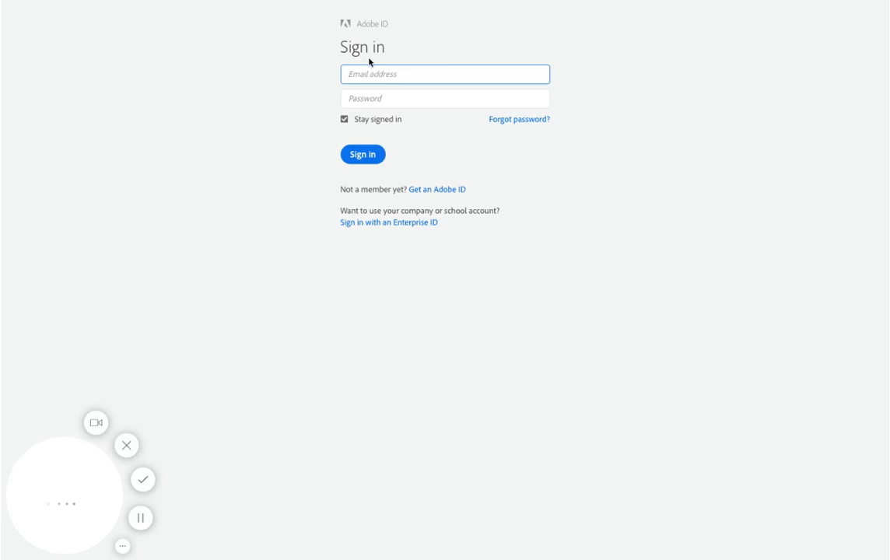
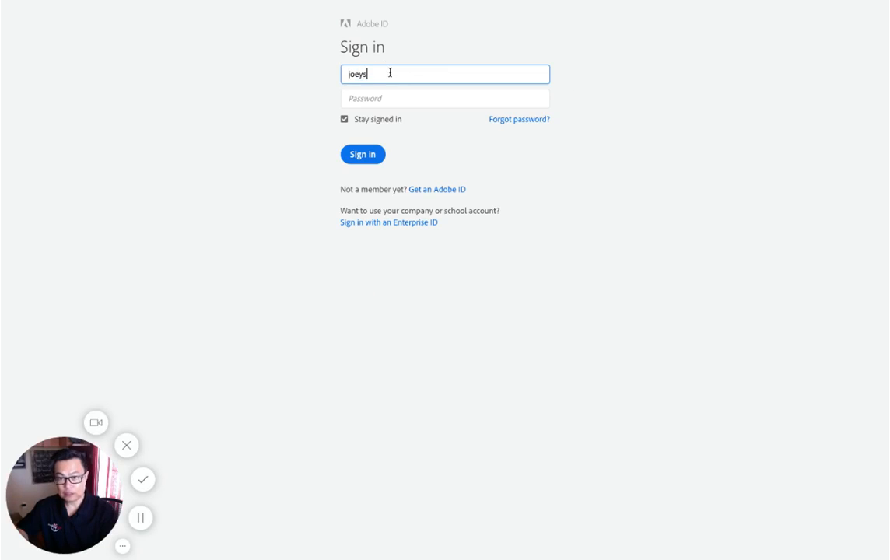
key("Tab")
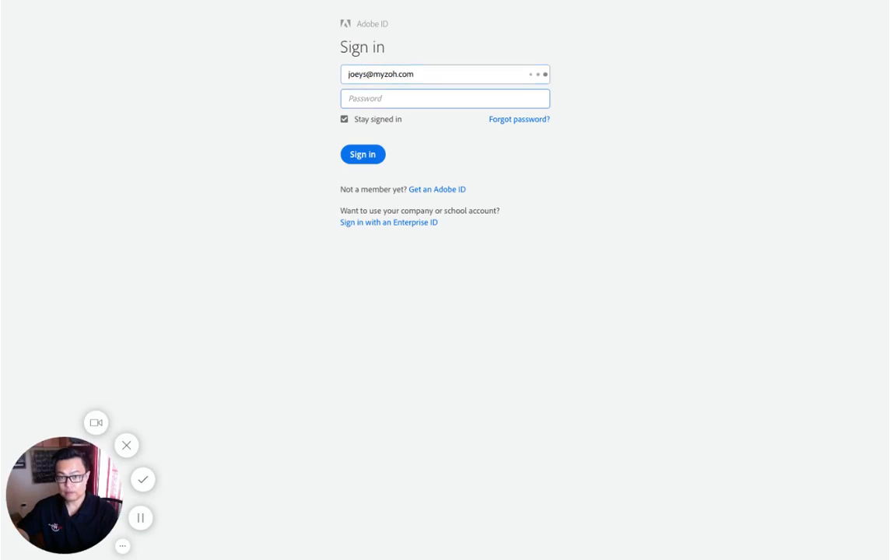
type("•••••••")
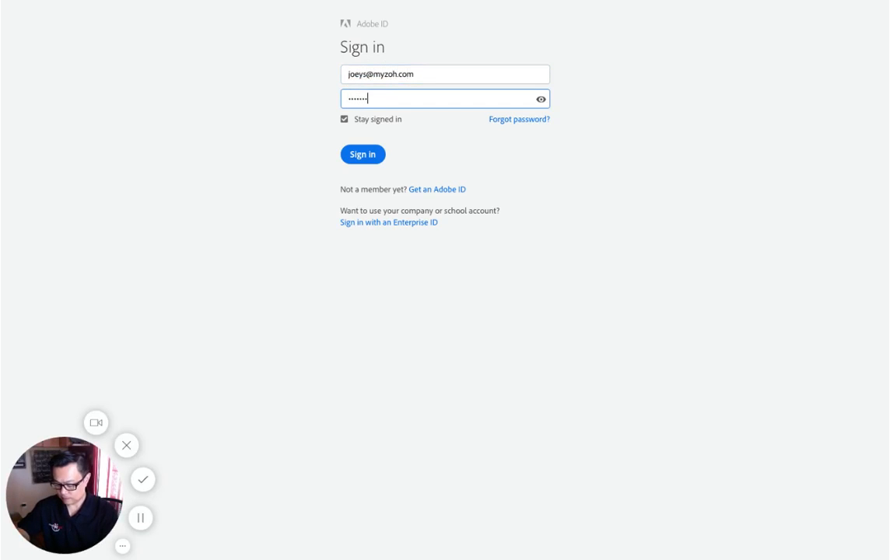
key("Return")
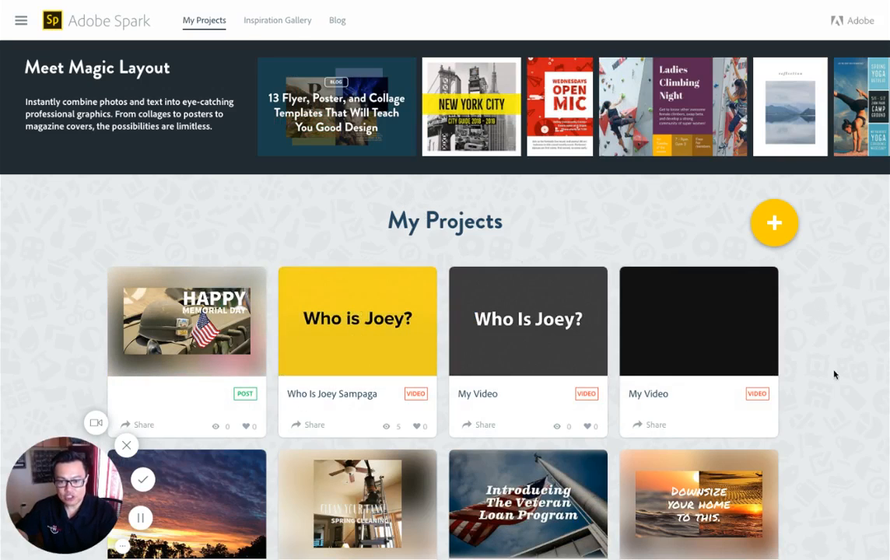
Step: Create a new Page project and add the house exterior photo as the title background
scroll(825, 403, "down", 2)
scroll(825, 403, "down", 1)
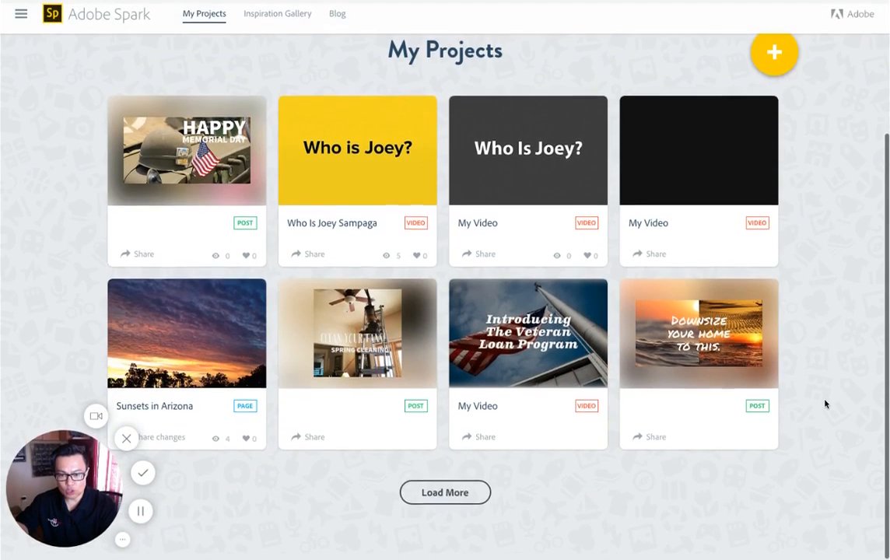
scroll(825, 403, "up", 3)
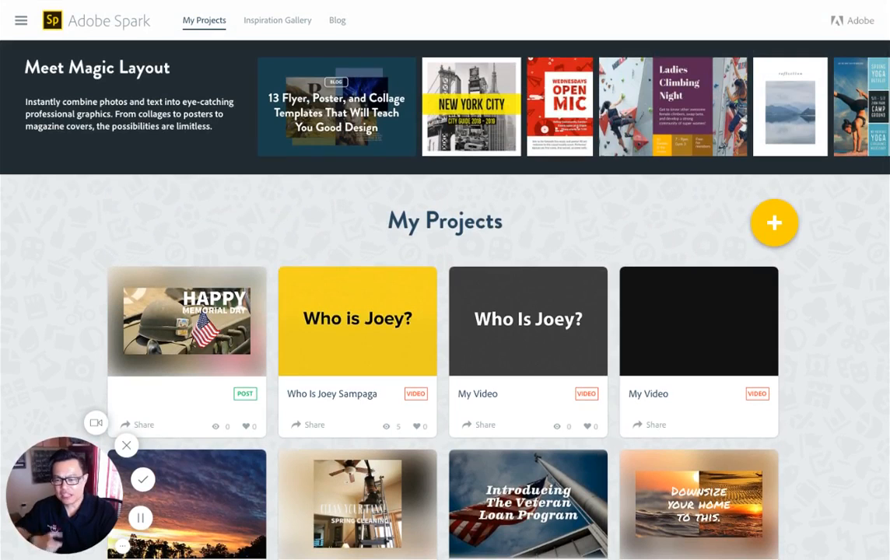
left_click(779, 226)
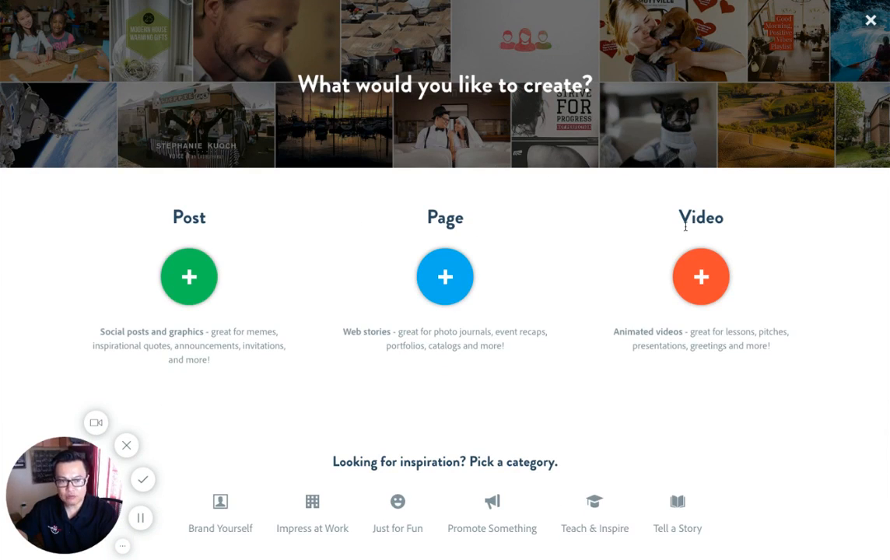
left_click(445, 277)
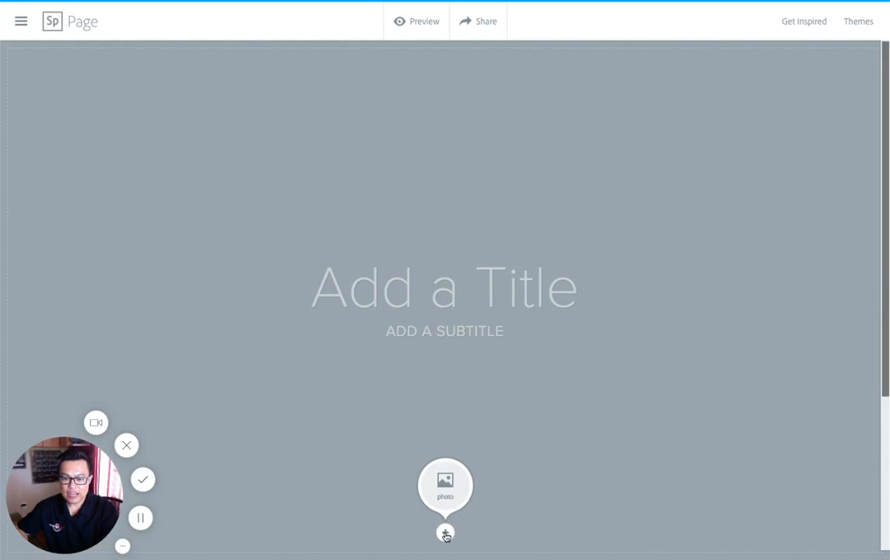
left_click(445, 483)
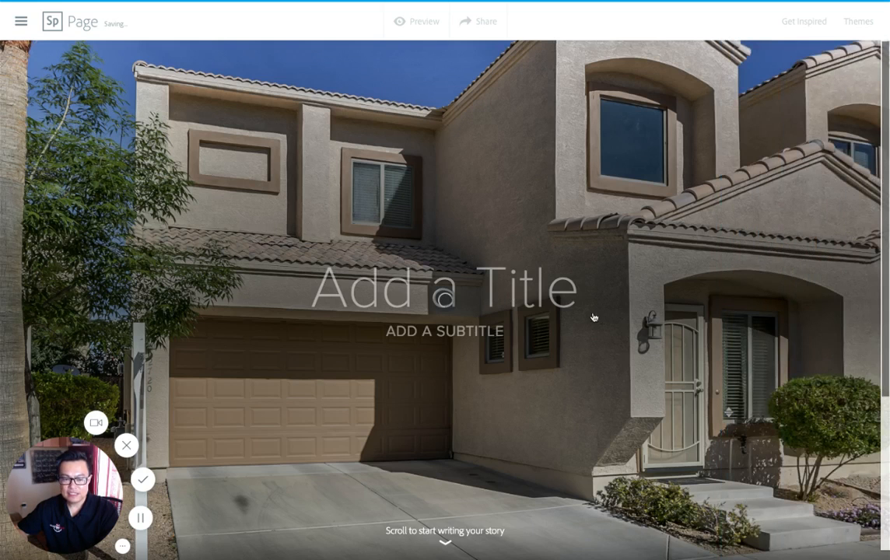
Step: Enter the property's street address as the page title
left_click(521, 288)
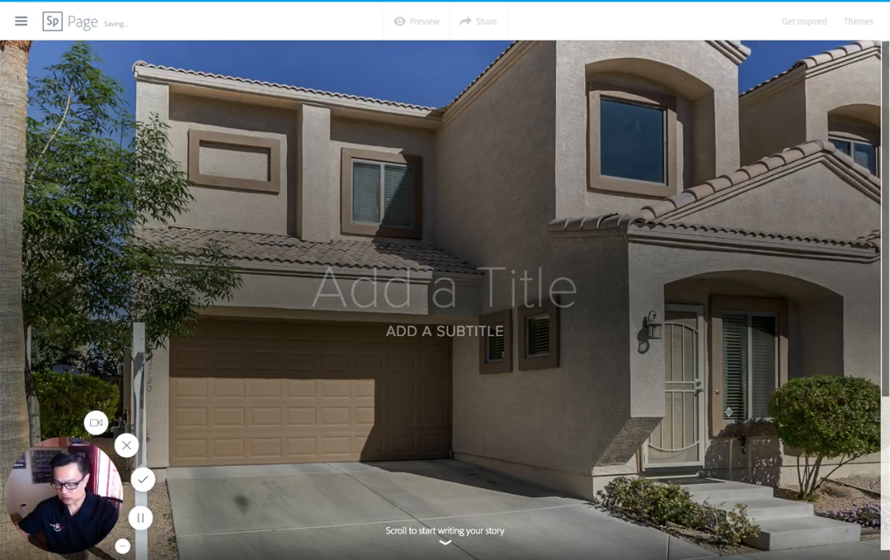
type("123 Mains")
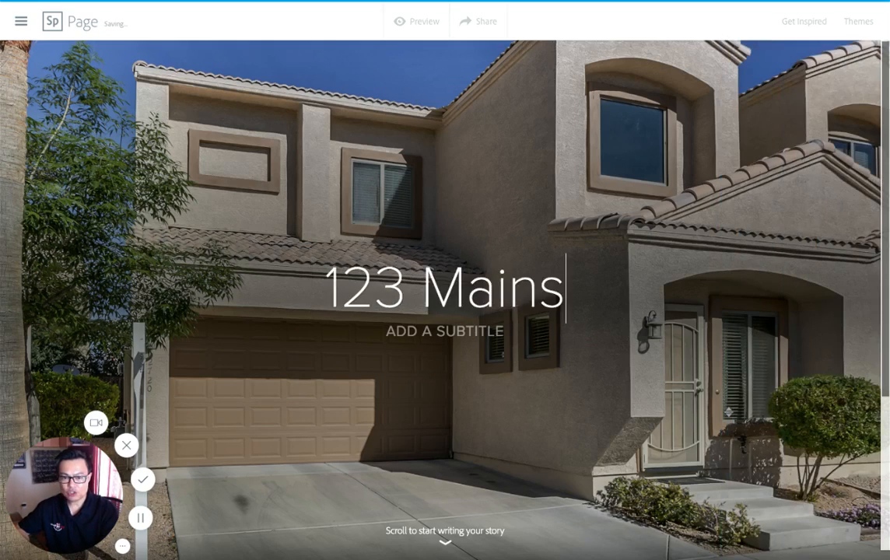
key("BackSpace")
type("Street")
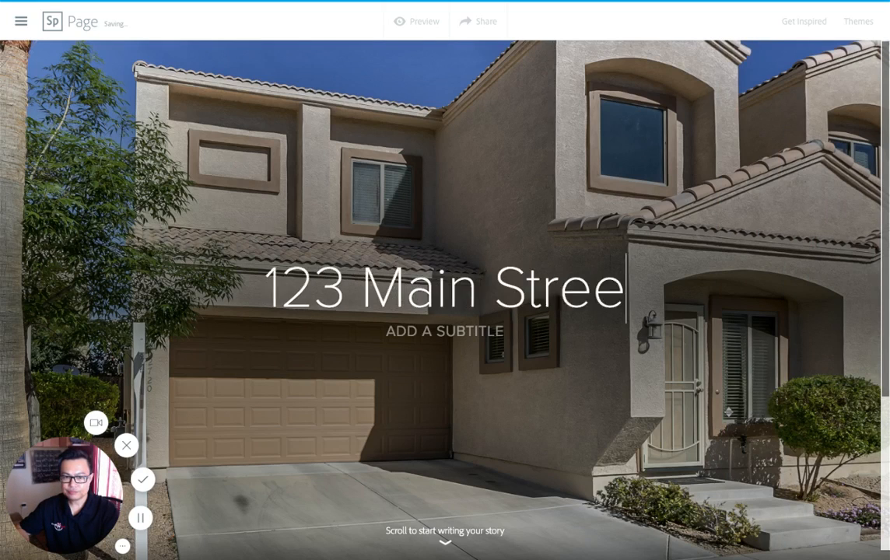
Step: Enter the property's city, state and ZIP code as the subtitle
left_click(475, 330)
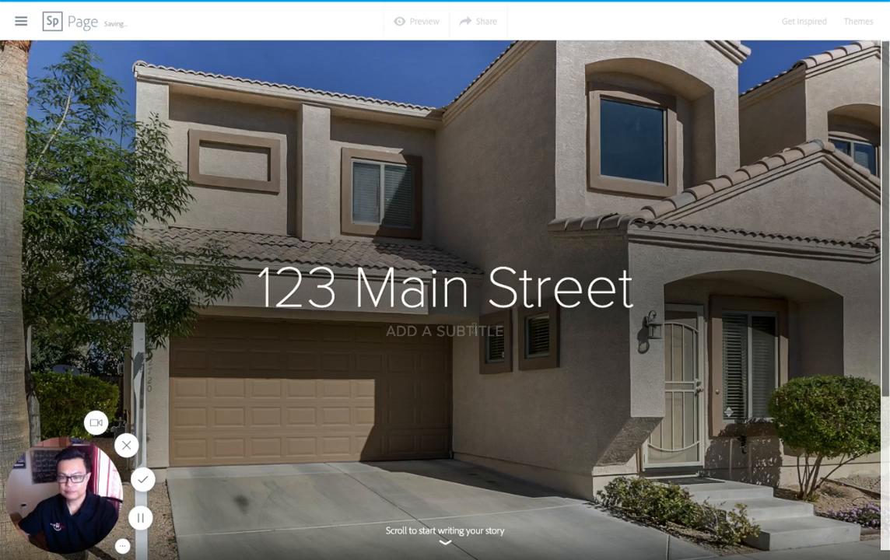
type("PHOENIX, ")
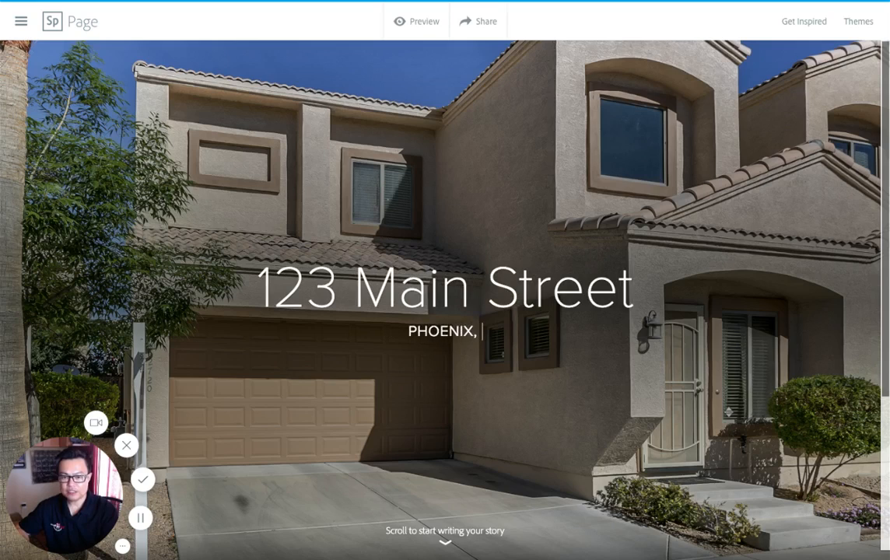
type("AZ 850")
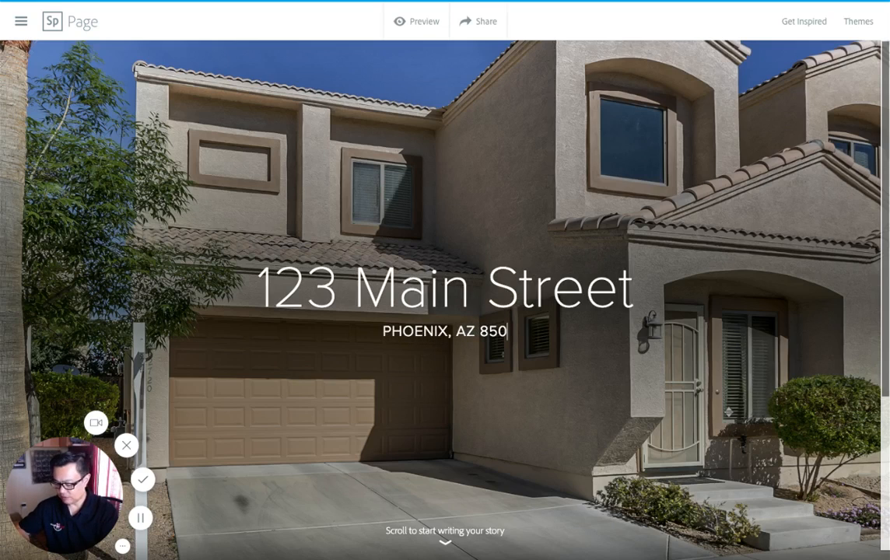
type("01")
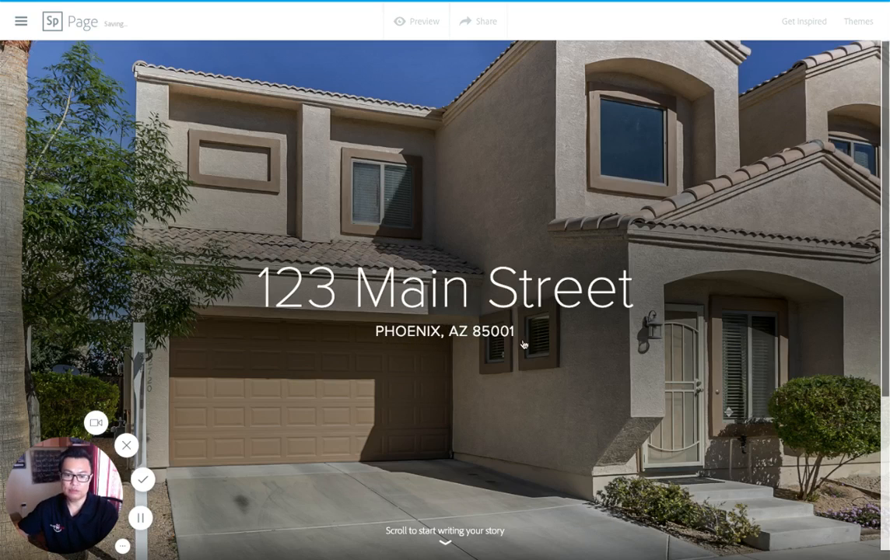
Step: Add a text section below the title photo reading "OPEN HOUSE ON SATURDAY"
scroll(601, 351, "down", 3)
scroll(601, 351, "down", 5)
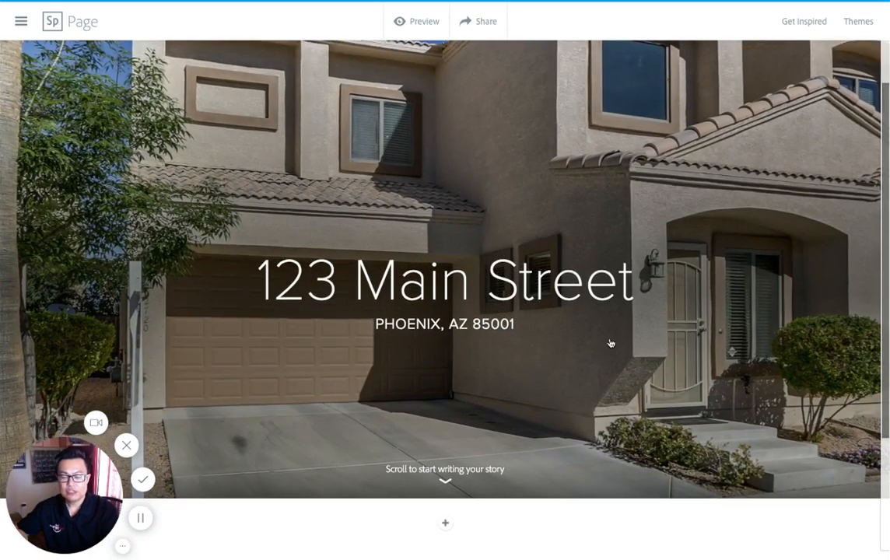
scroll(611, 343, "down", 2)
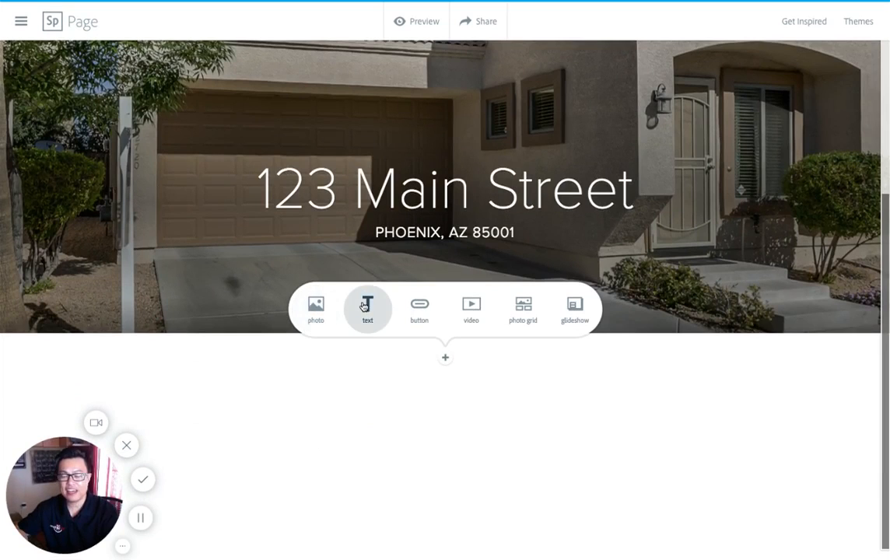
left_click(444, 358)
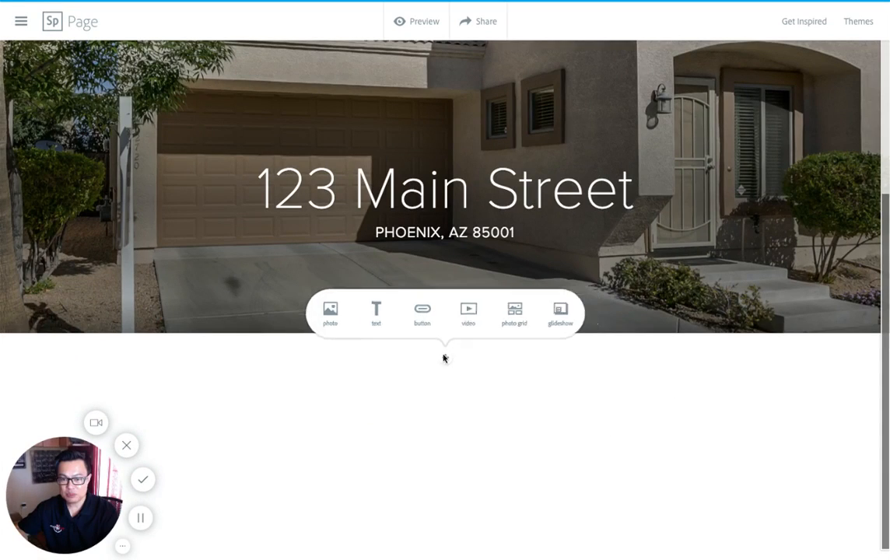
left_click(449, 360)
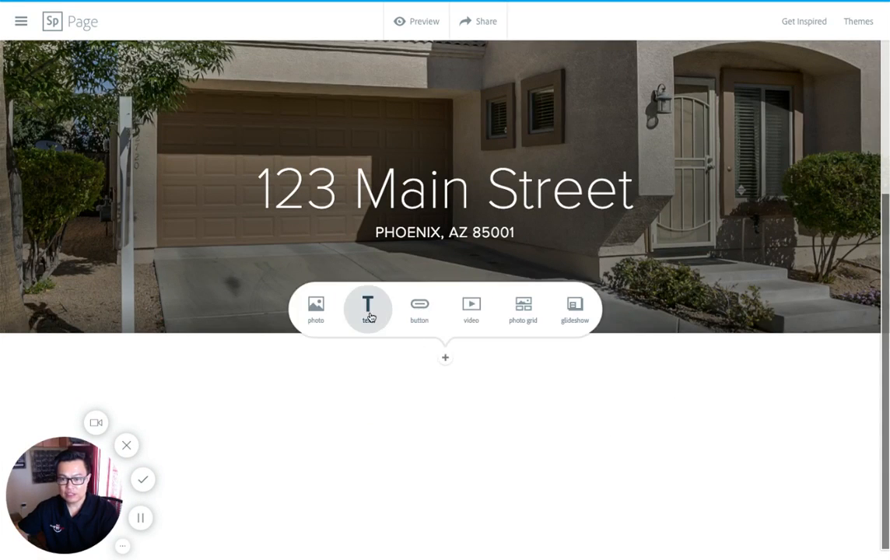
left_click(368, 310)
type("op")
key("BackSpace")
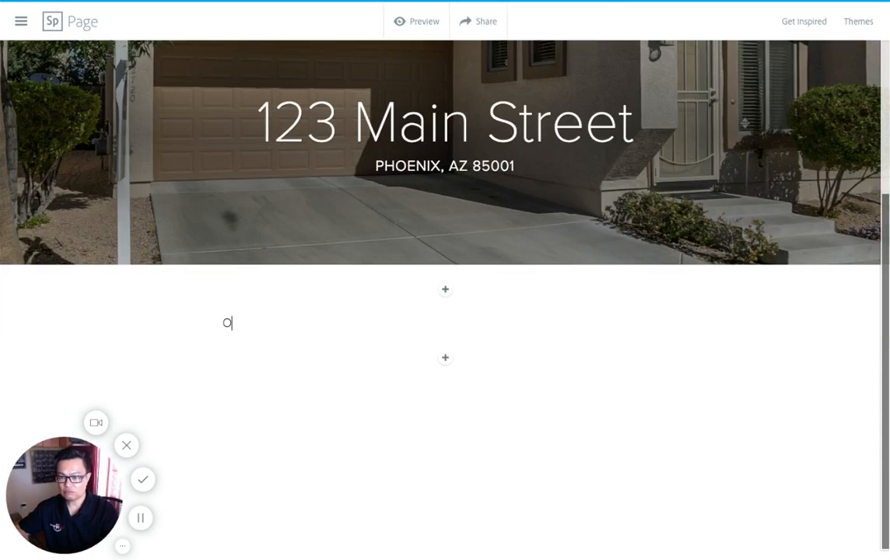
type("PEN HOUS")
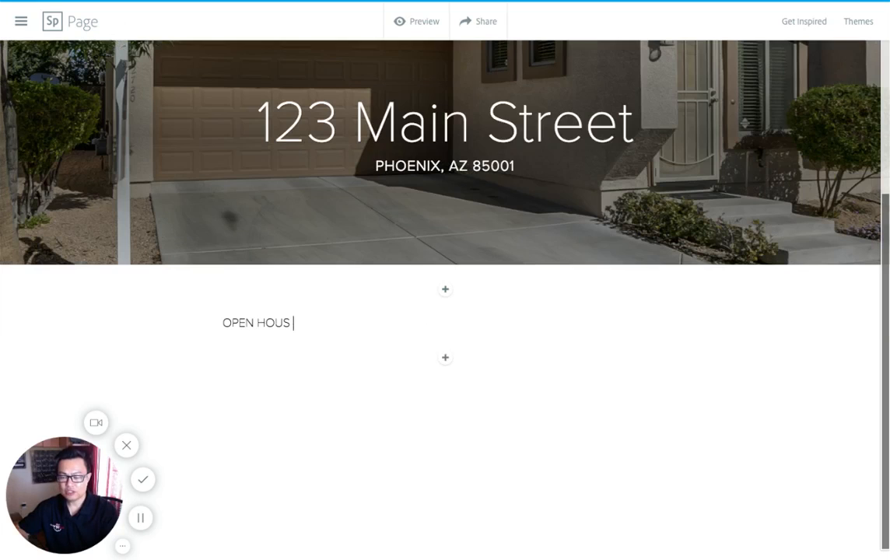
type("E ON ")
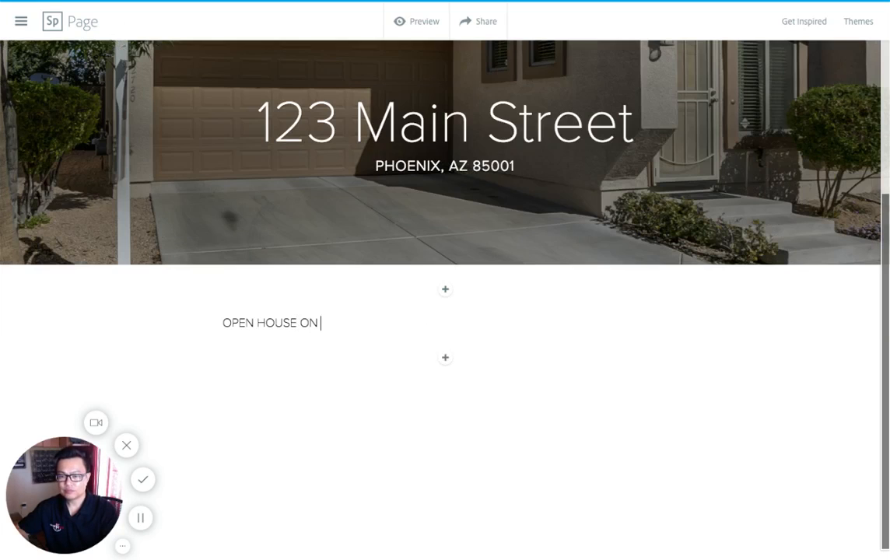
type("SATU")
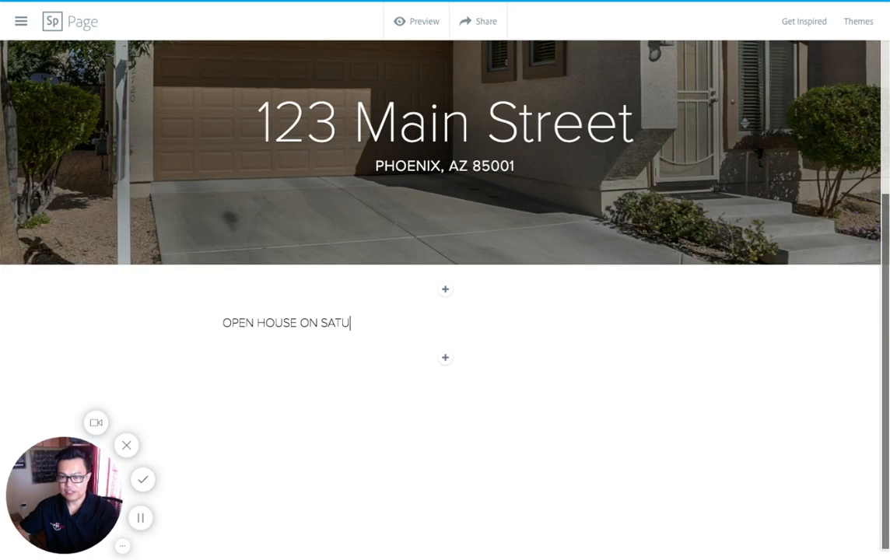
type("RDAY")
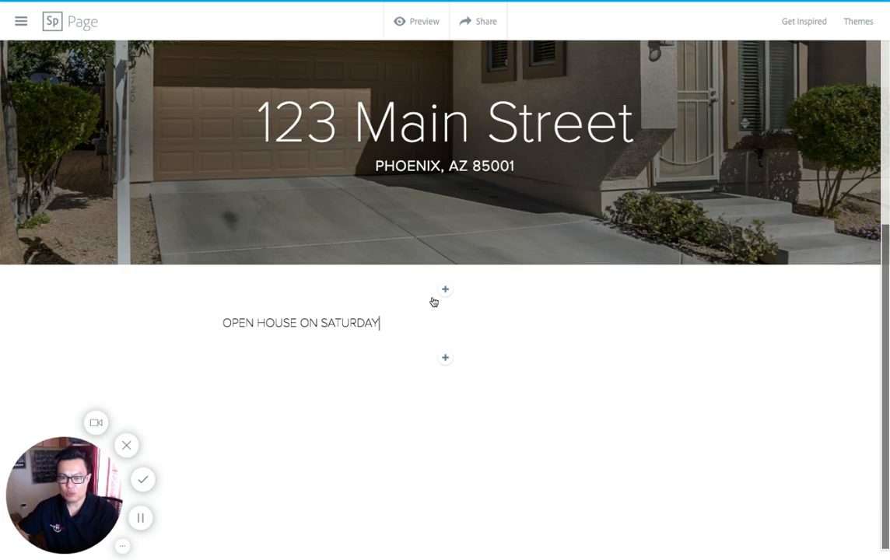
Step: Add a glideshow below the open house text with the uploaded pool, nursery, kitchen and living room photos, and save it
left_click(446, 360)
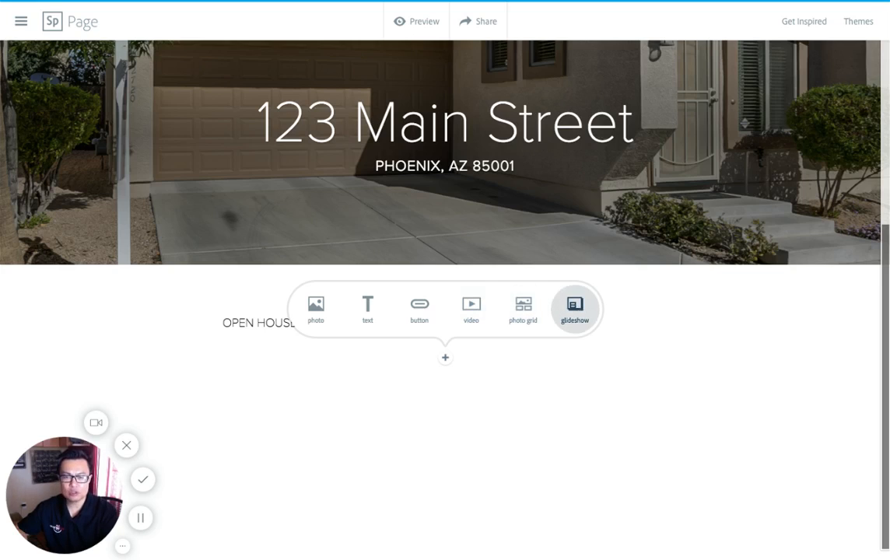
left_click(575, 308)
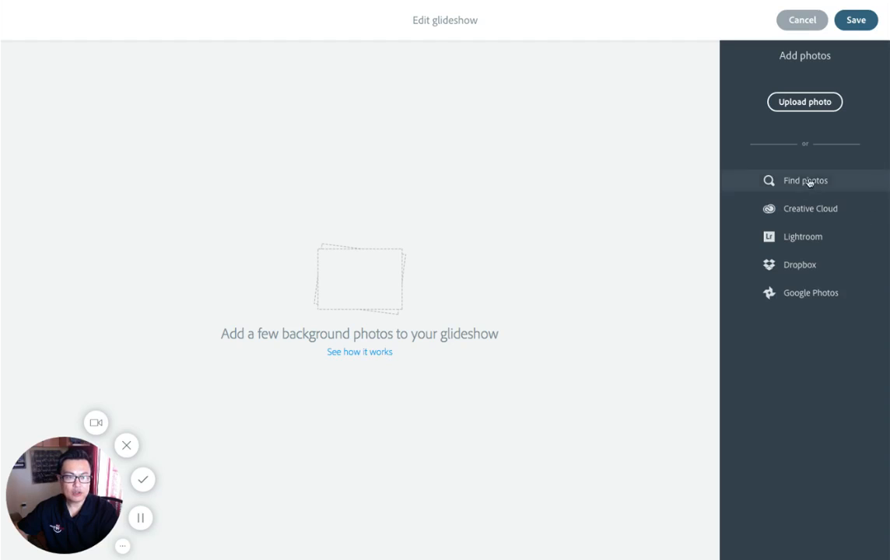
left_click(808, 103)
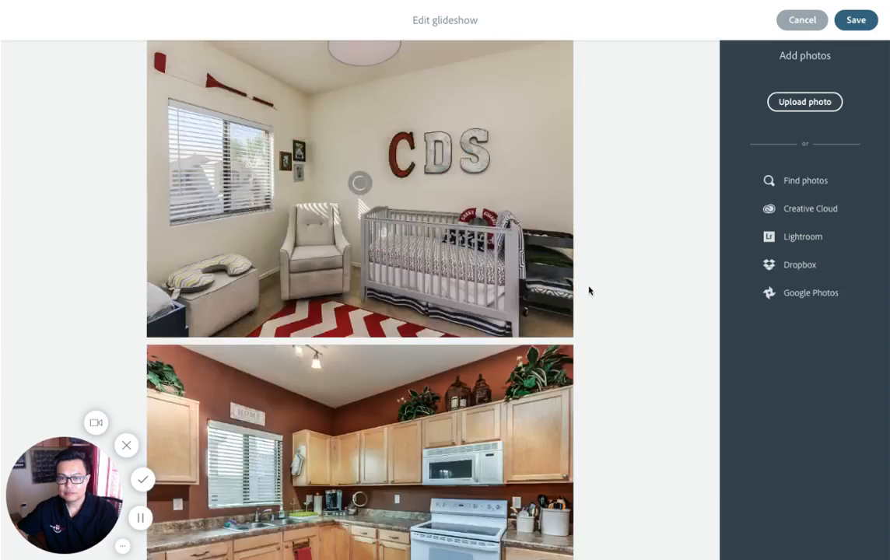
scroll(589, 291, "down", 5)
scroll(490, 365, "up", 1)
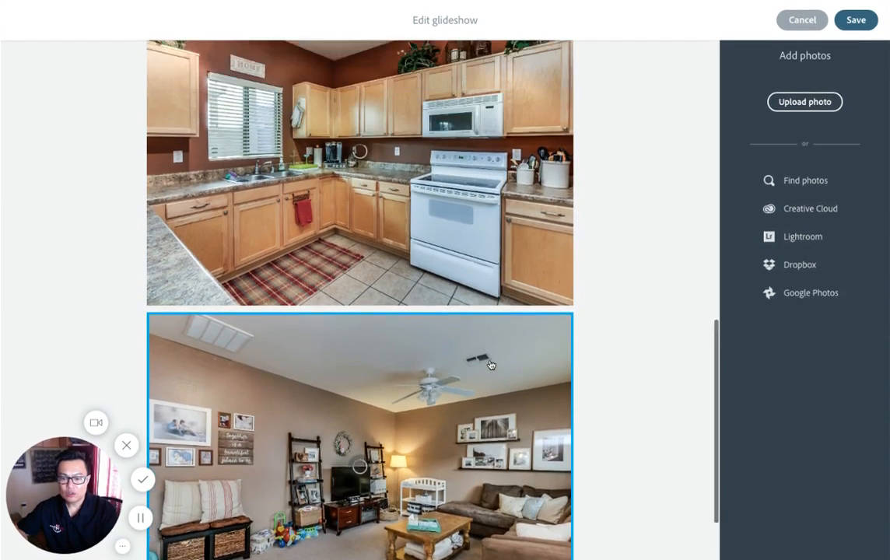
scroll(490, 365, "up", 10)
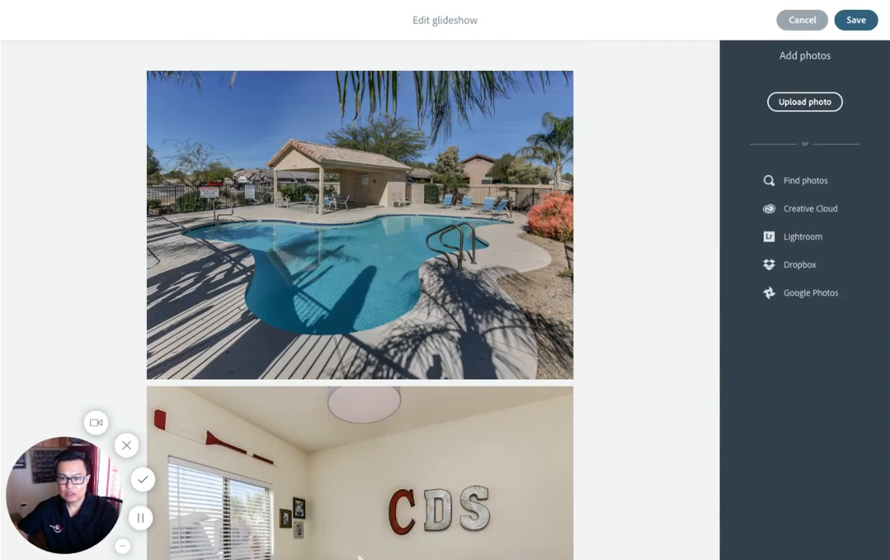
scroll(363, 311, "down", 6)
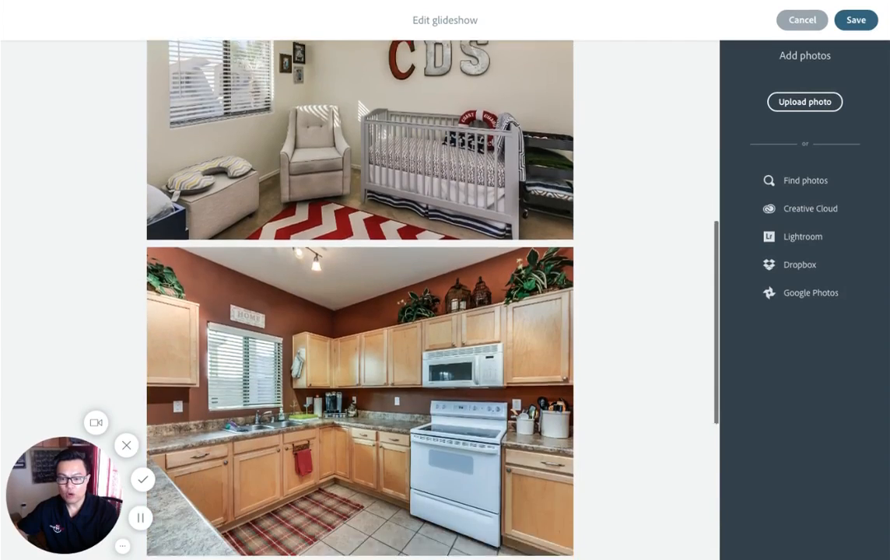
scroll(362, 350, "down", 4)
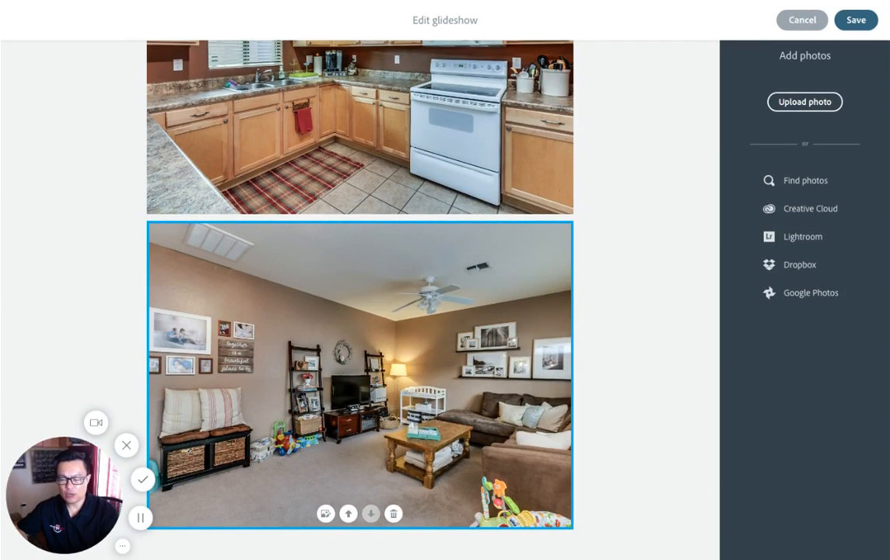
scroll(360, 225, "up", 10)
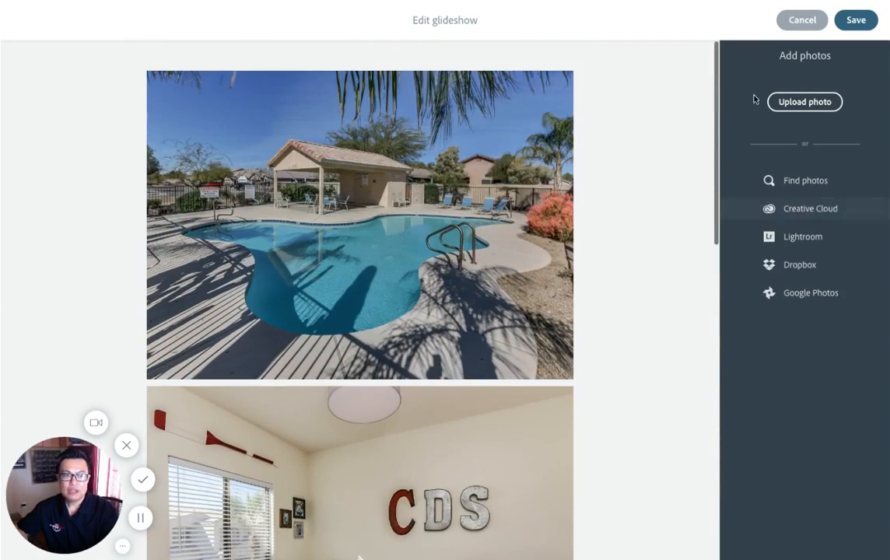
left_click(856, 21)
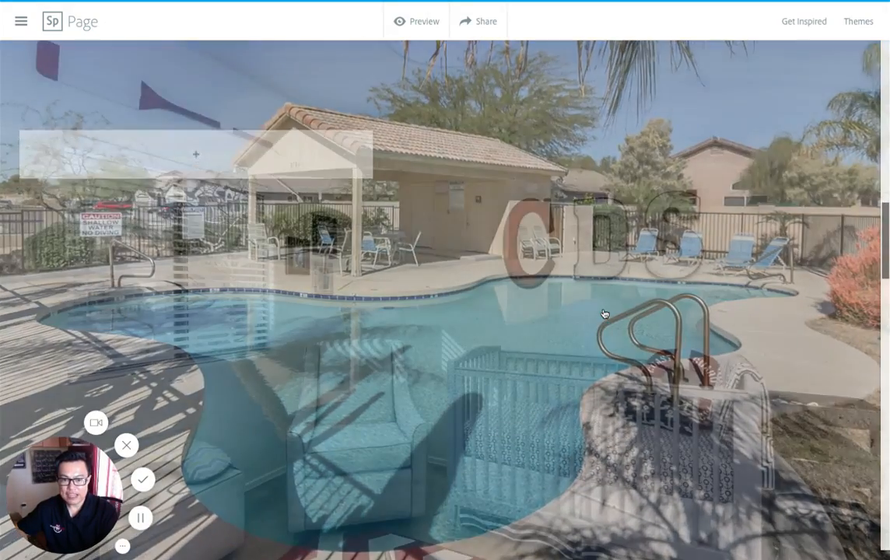
Step: Review how the glideshow moves through the pool, nursery, kitchen and living room photos on the page
scroll(605, 314, "down", 3)
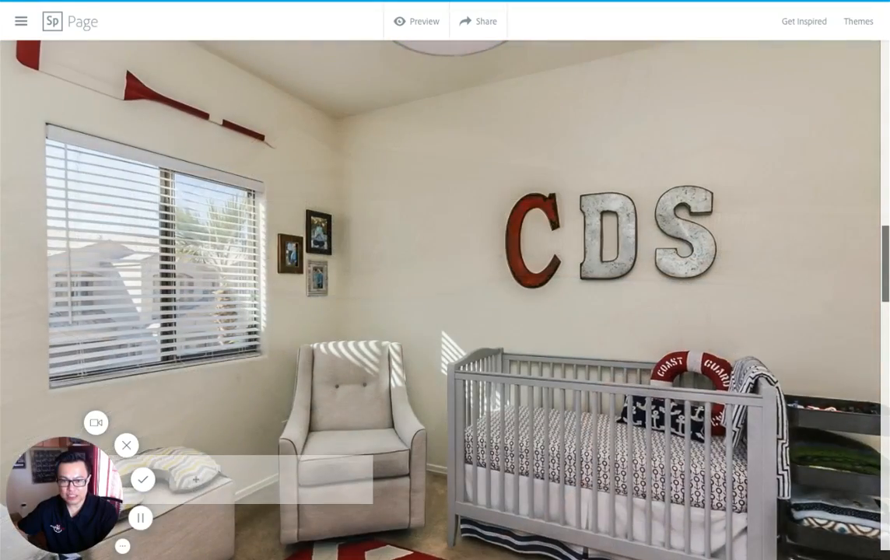
scroll(604, 315, "down", 5)
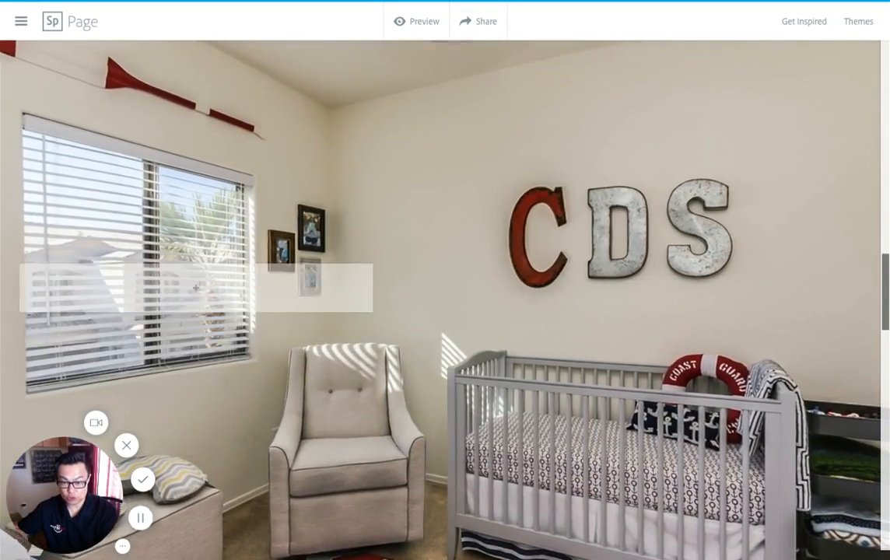
scroll(446, 311, "down", 5)
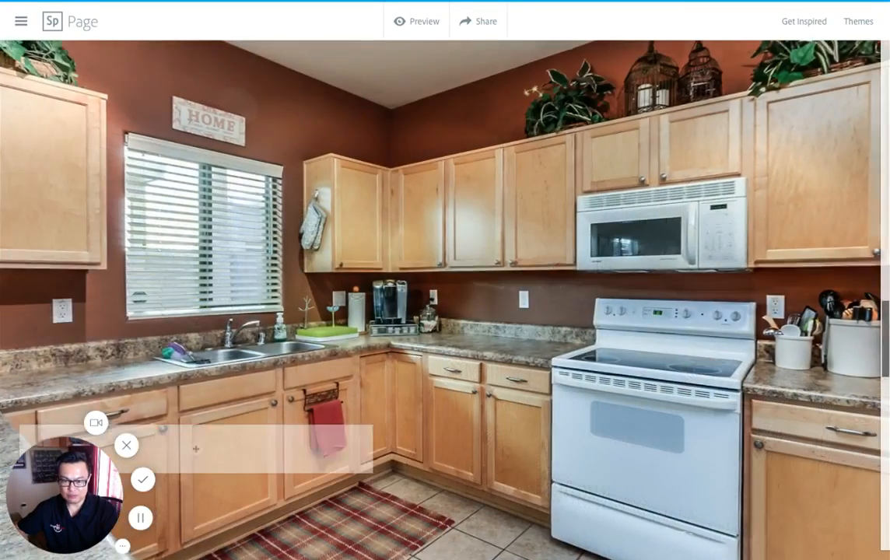
scroll(446, 311, "down", 5)
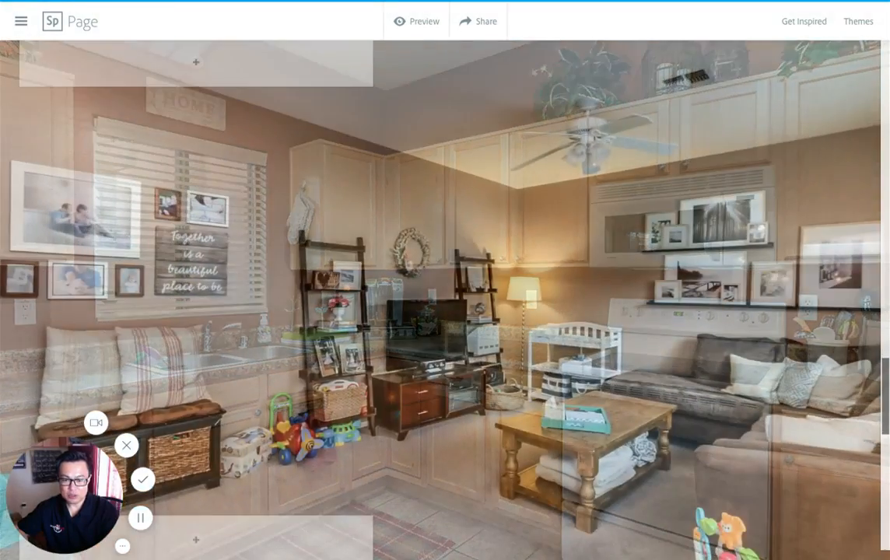
scroll(445, 312, "down", 5)
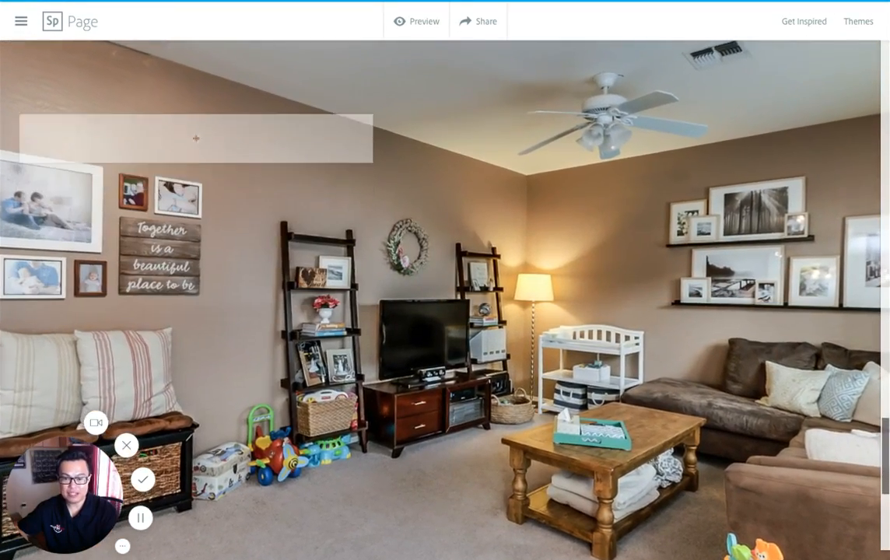
scroll(445, 311, "up", 5)
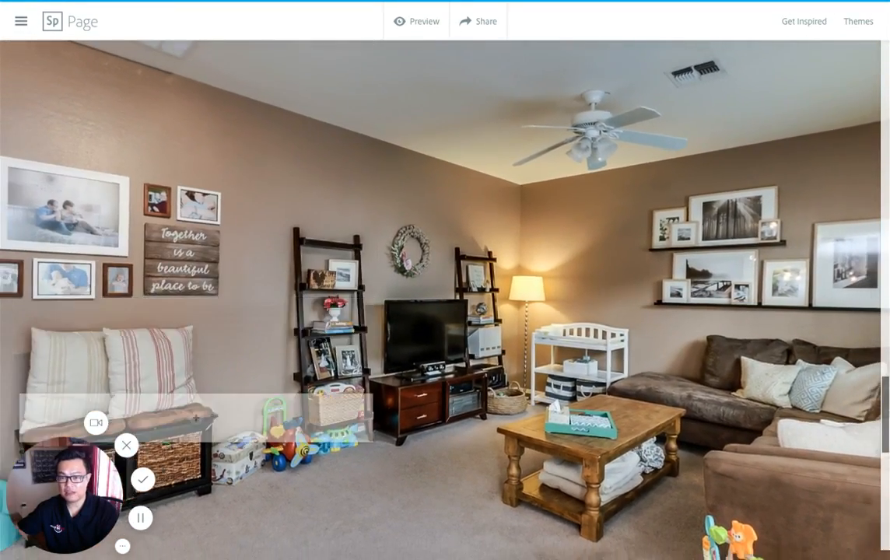
scroll(221, 299, "up", 10)
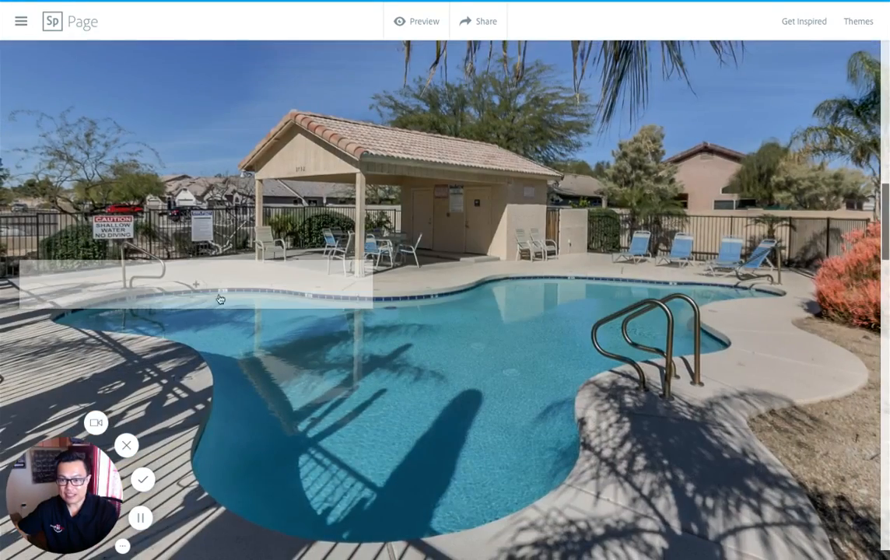
Step: Add a text caption over the pool photo in the glideshow reading "SPARKLING POOL DURING THE SUMMER TIME!"
left_click(197, 285)
left_click(183, 240)
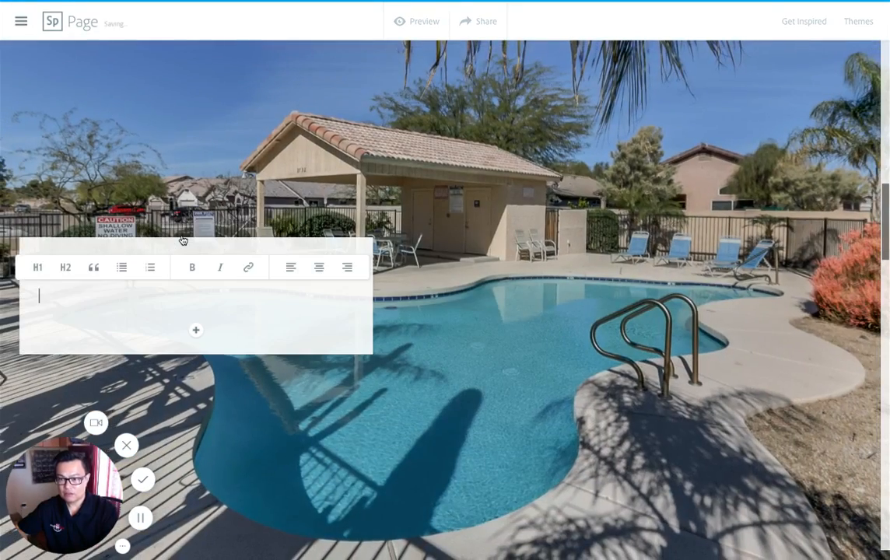
type("SP")
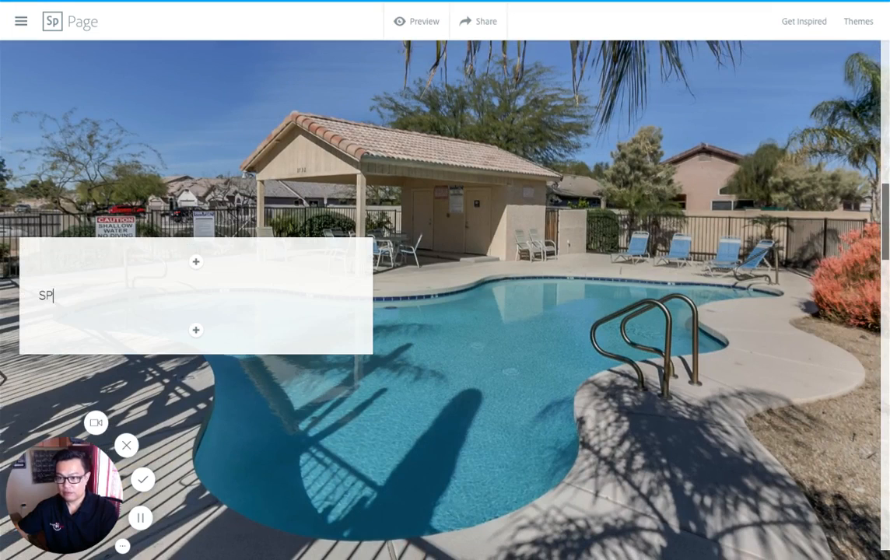
type("ARK")
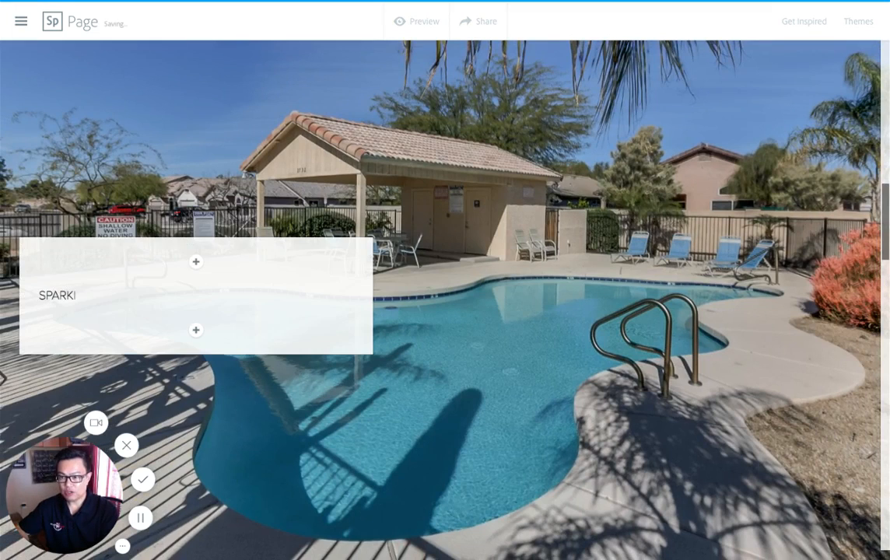
type("LING PPOL")
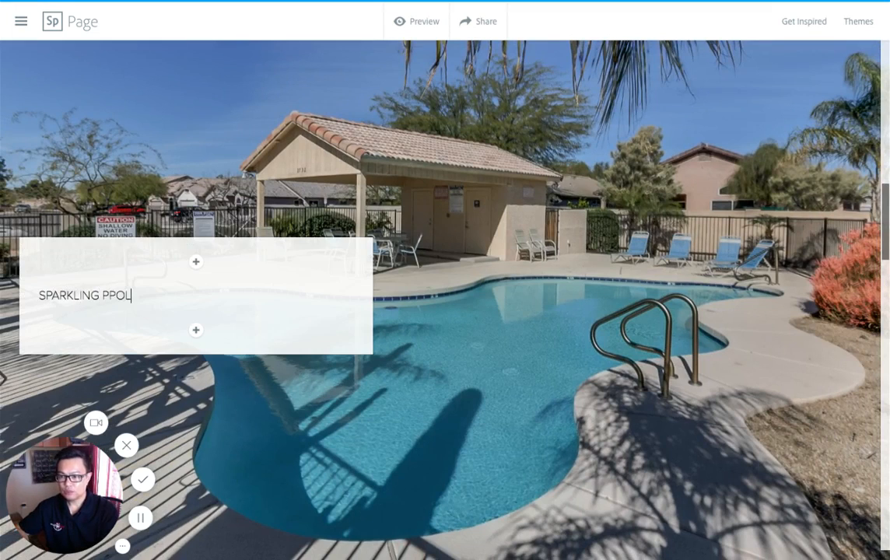
key("BackSpace")
key("BackSpace")
key("BackSpace")
type("OOL ")
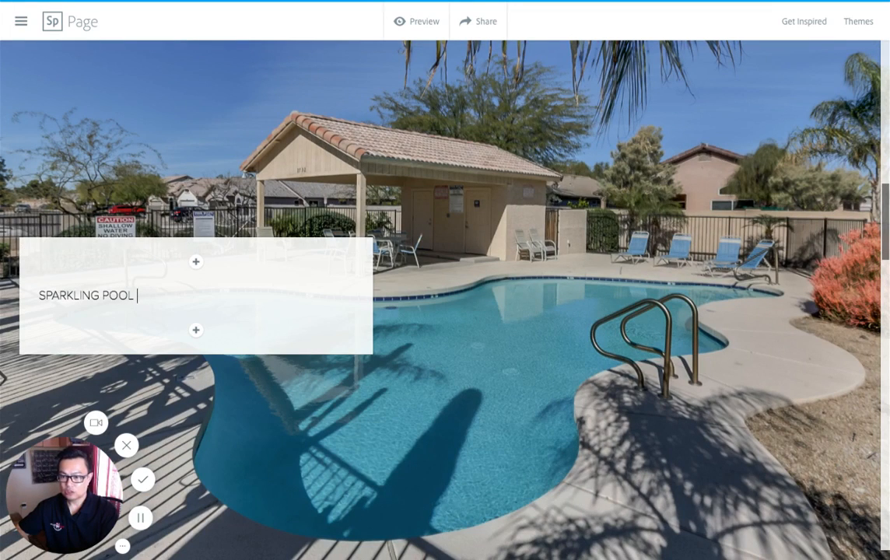
type("DURING")
key("BackSpace")
type("NG TH")
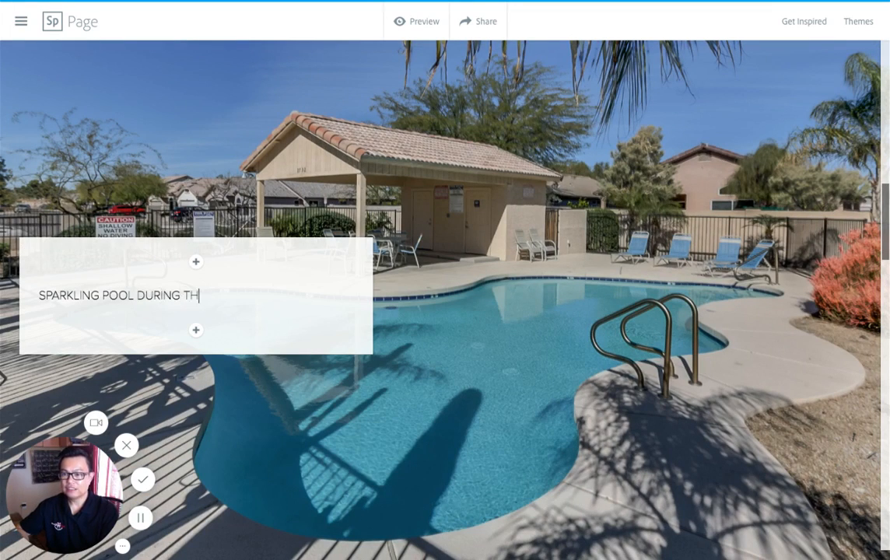
type("E SUMMER TIME!")
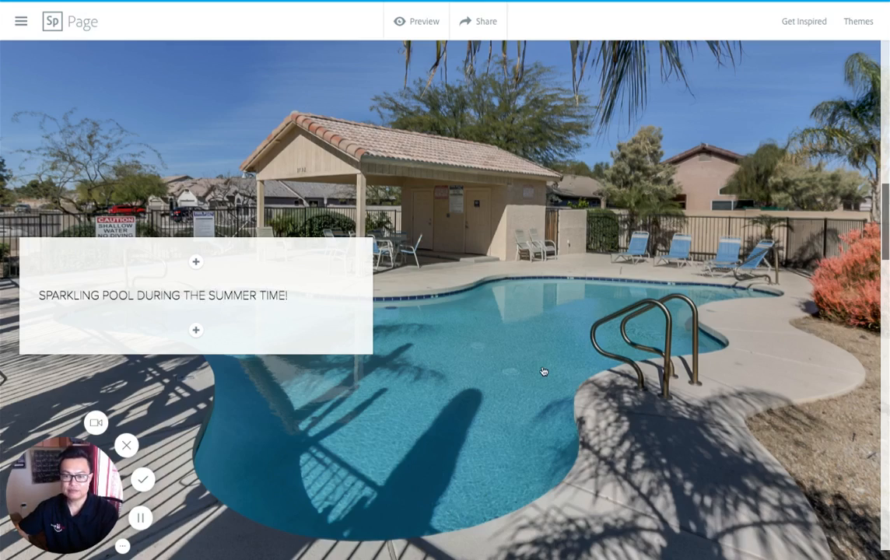
Step: Add a text caption over the nursery photo in the glideshow reading "BABY ROOM"
scroll(543, 371, "down", 5)
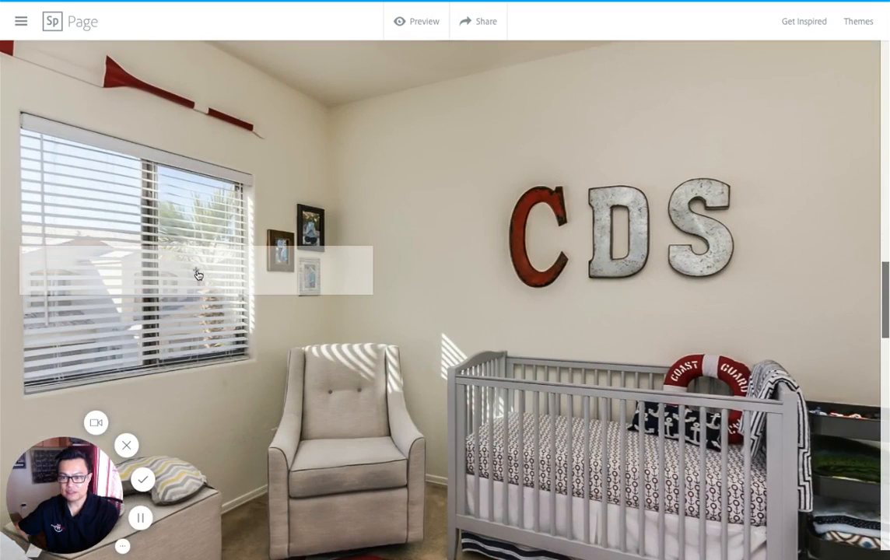
left_click(196, 270)
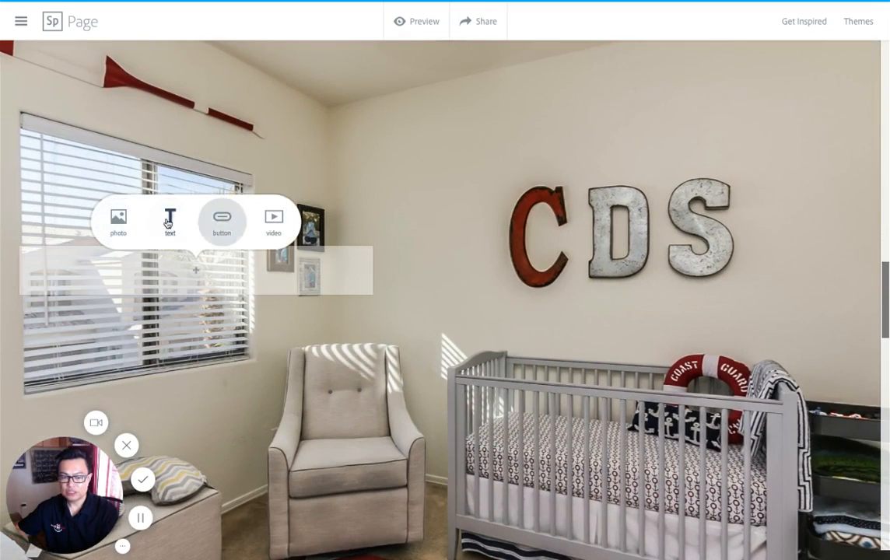
left_click(168, 225)
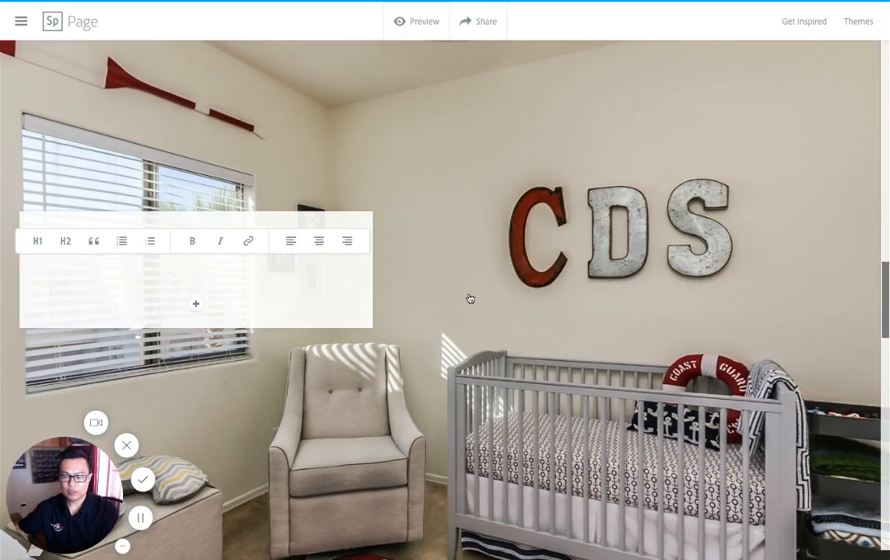
type("BABY")
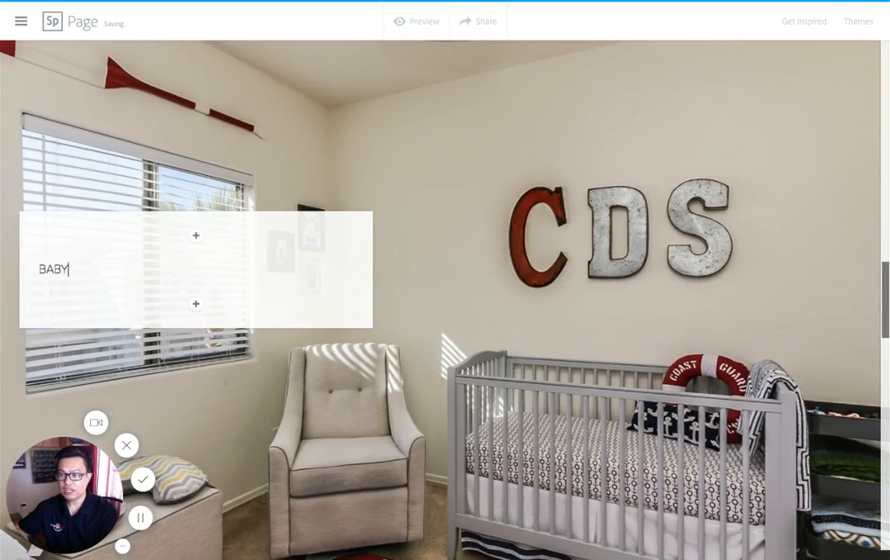
type(" ROOM")
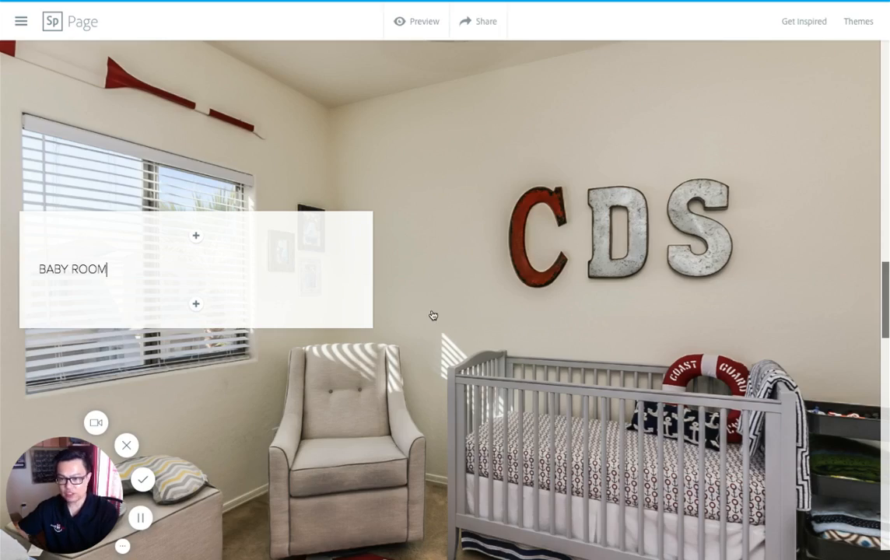
Step: Add a text caption over the kitchen photo in the glideshow reading "SPACIOUS KITCHEN"
scroll(433, 314, "down", 5)
scroll(434, 314, "down", 3)
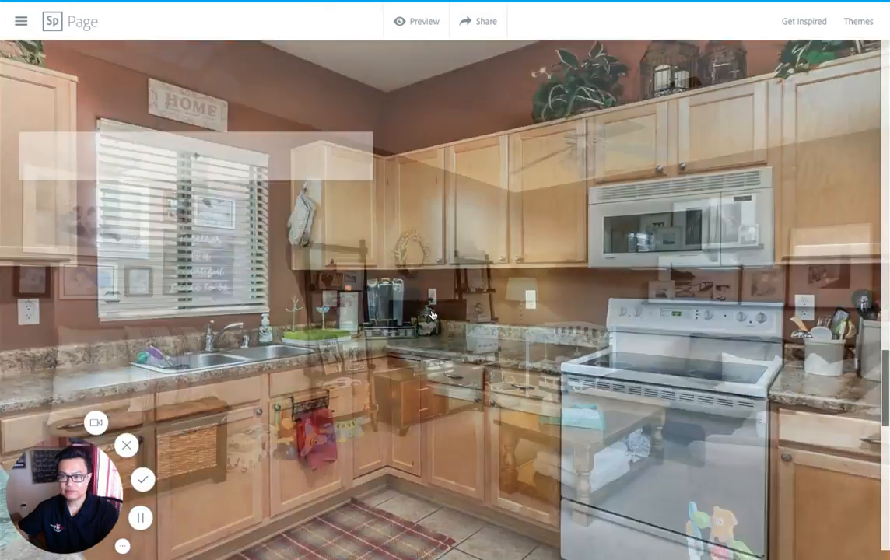
scroll(434, 315, "up", 2)
left_click(196, 209)
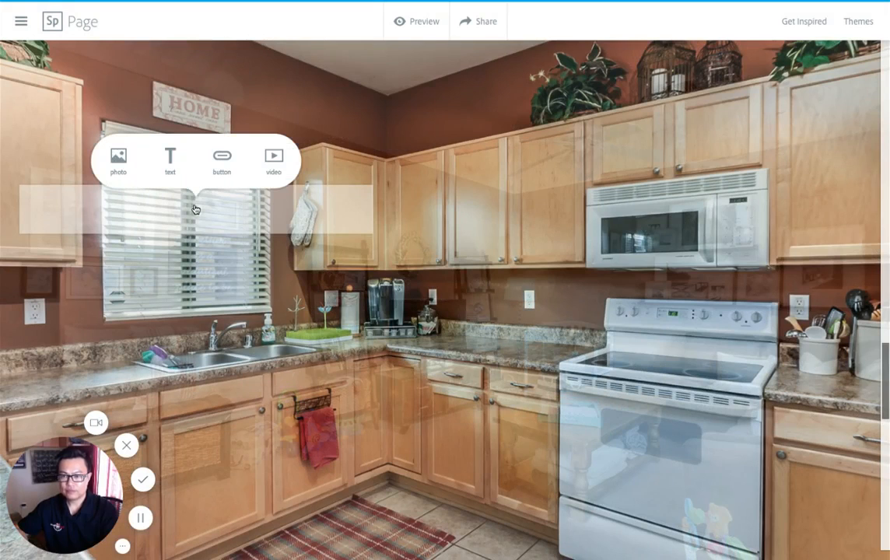
left_click(169, 161)
type("S")
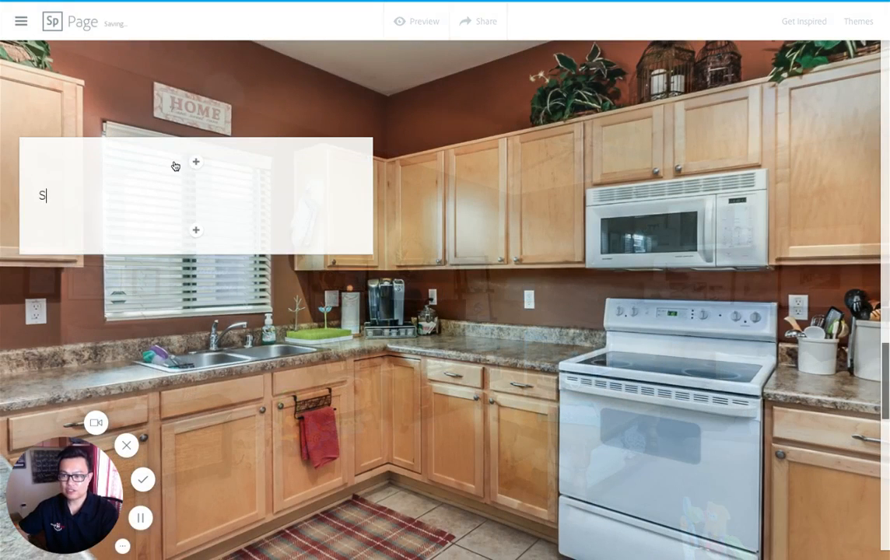
type("PAC")
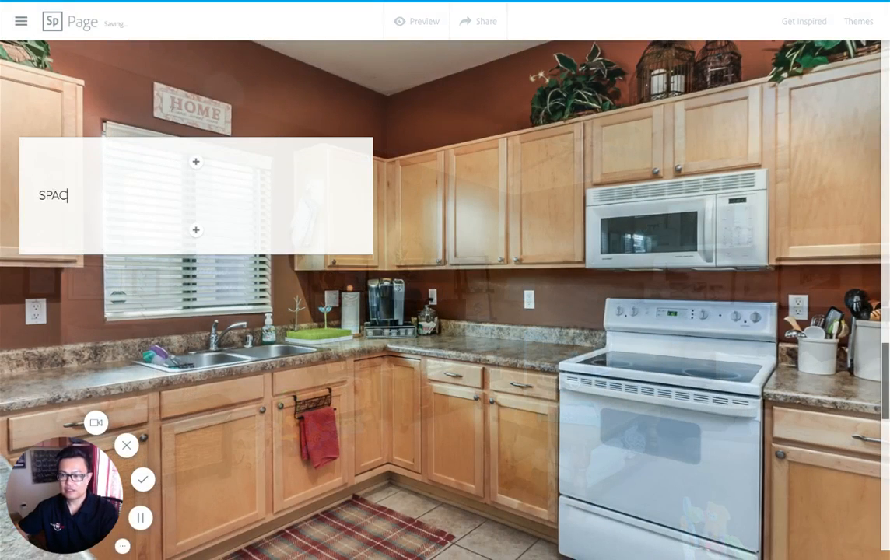
type("IOUS KITC")
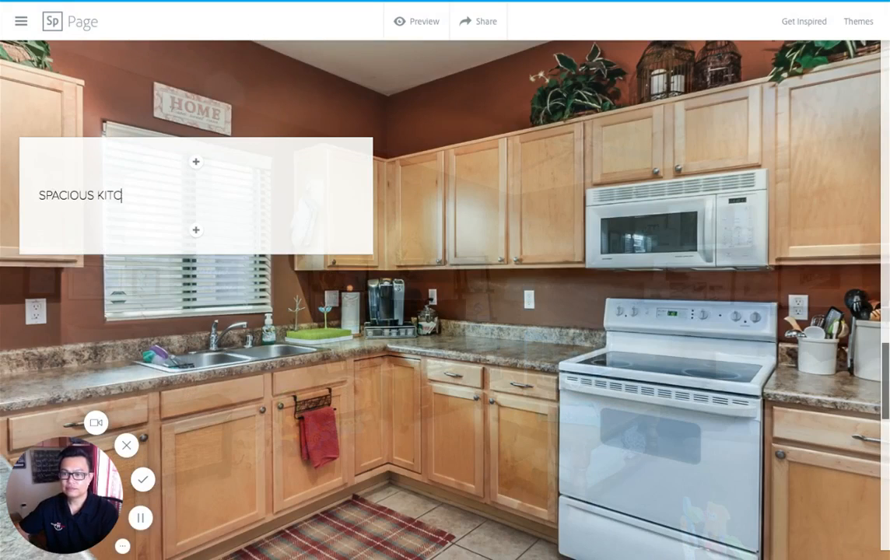
type("HEN")
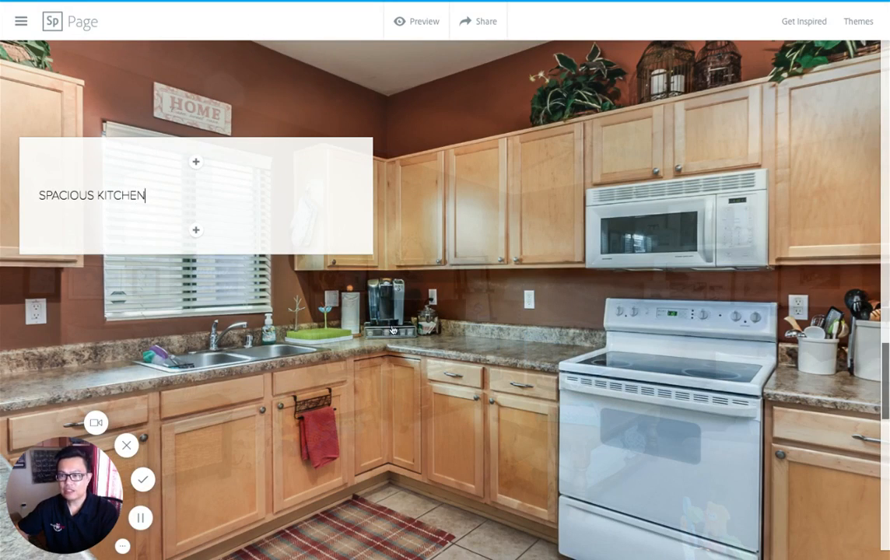
Step: Add a text caption over the living room photo in the glideshow reading "FAMILY ROOM TO ENTERTAIN"
scroll(393, 330, "down", 5)
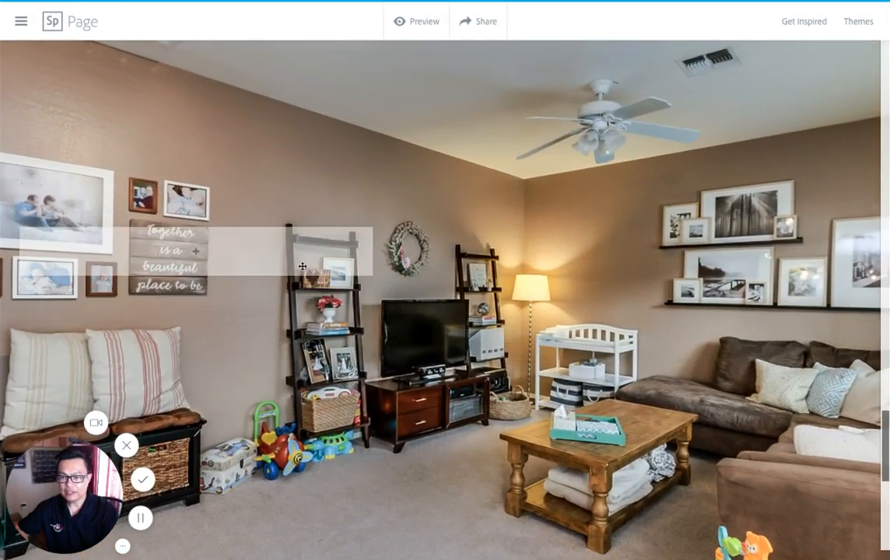
left_click(308, 249)
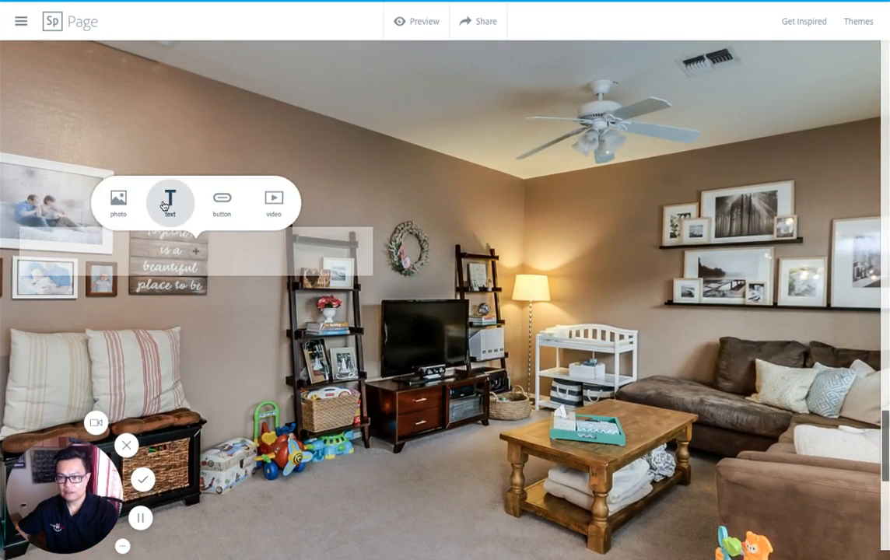
left_click(169, 203)
type("FAMILY RO")
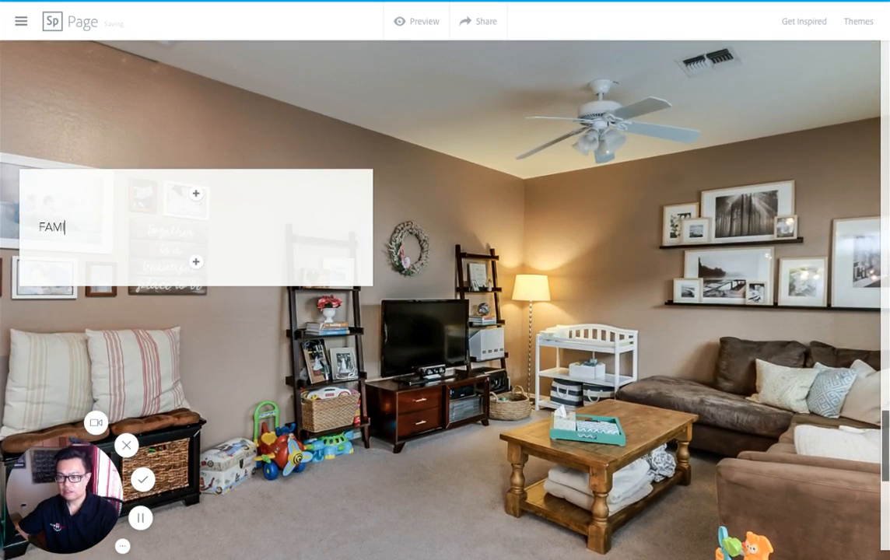
type("O ")
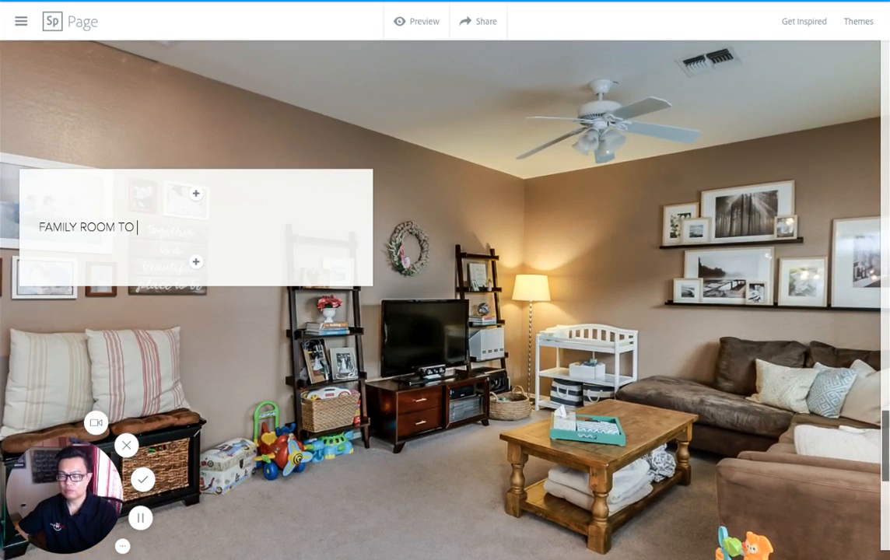
type("ENTERTAIN")
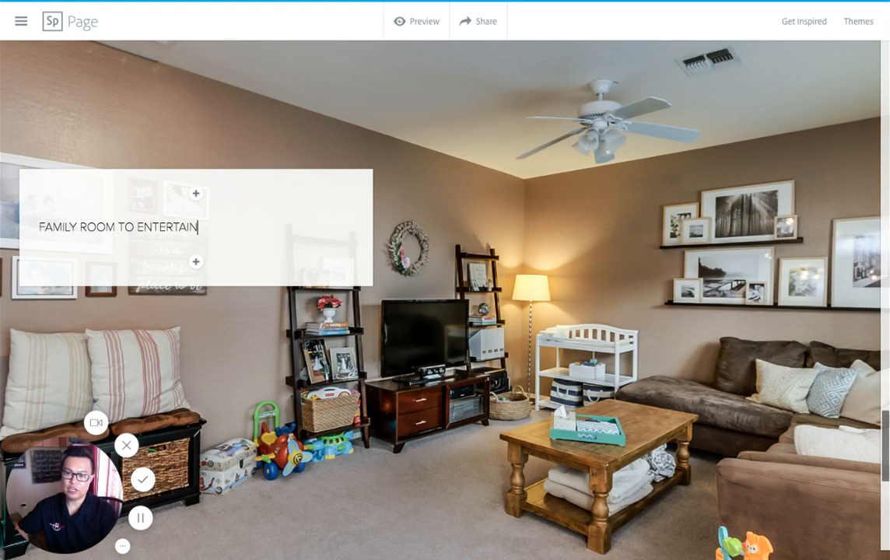
left_click(413, 285)
Step: Add a button below the glideshow with the text "CONTACT US FOR MORE INFO"
scroll(462, 319, "down", 2)
scroll(462, 319, "down", 3)
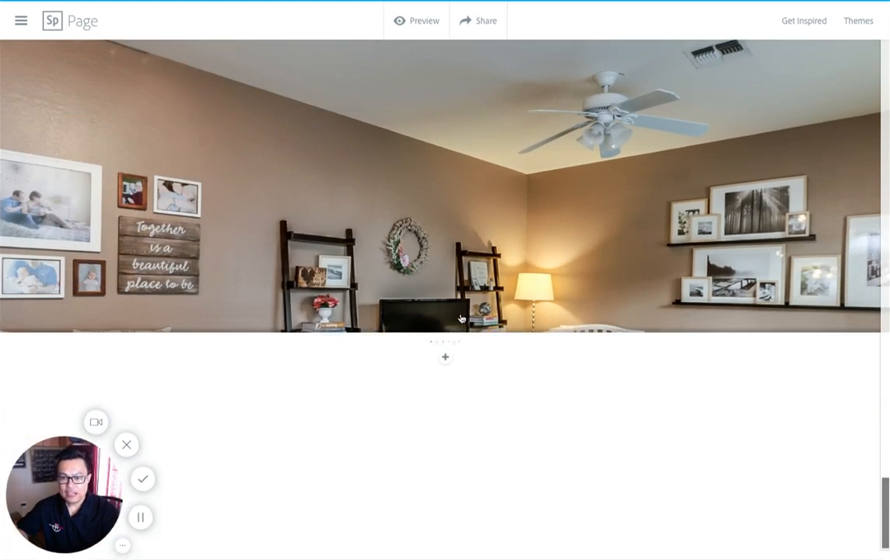
left_click(445, 358)
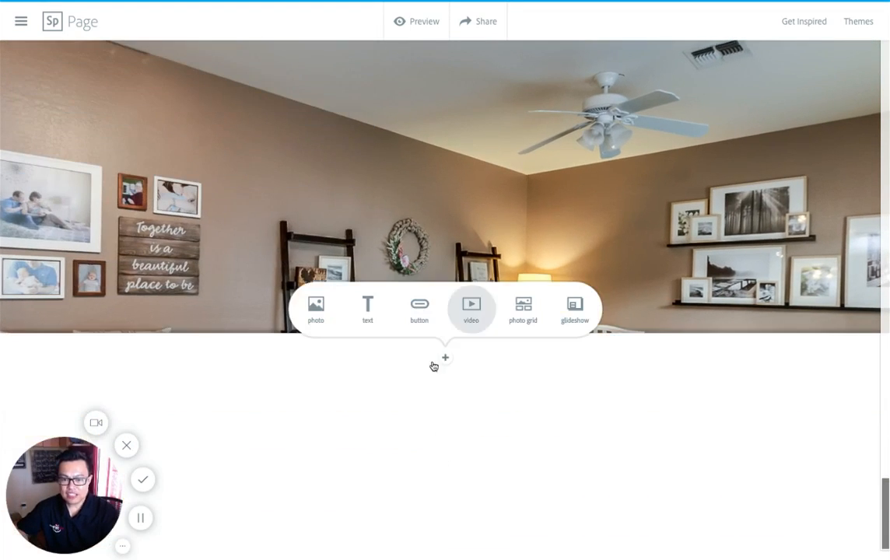
left_click(420, 307)
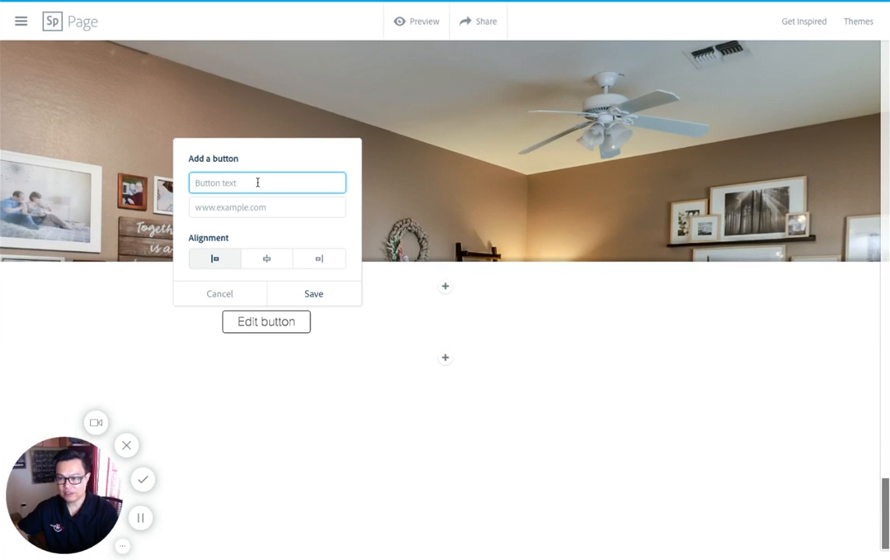
type("CONT")
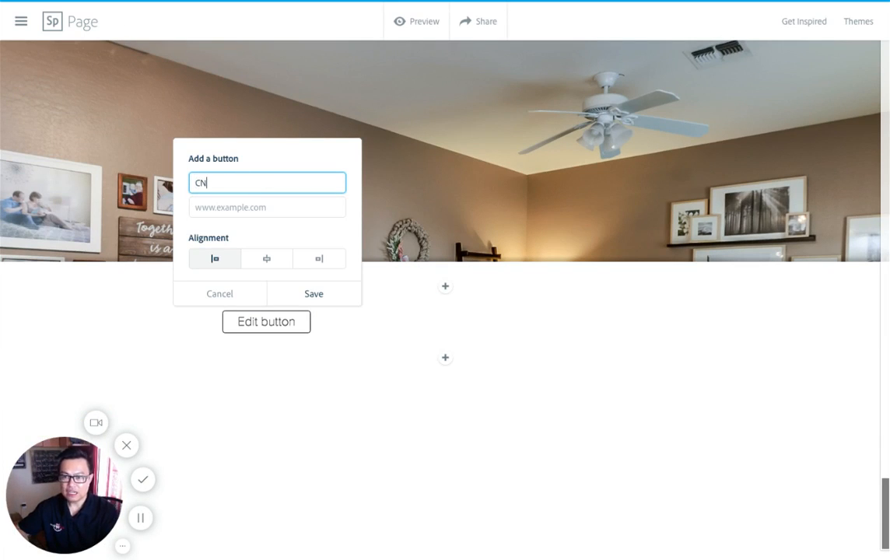
type("ACE")
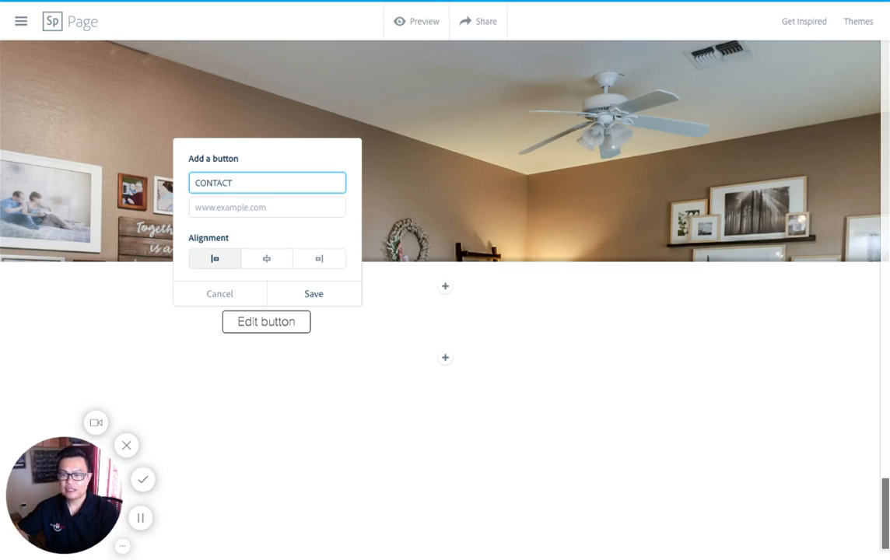
type(" US FOR MORE INFO")
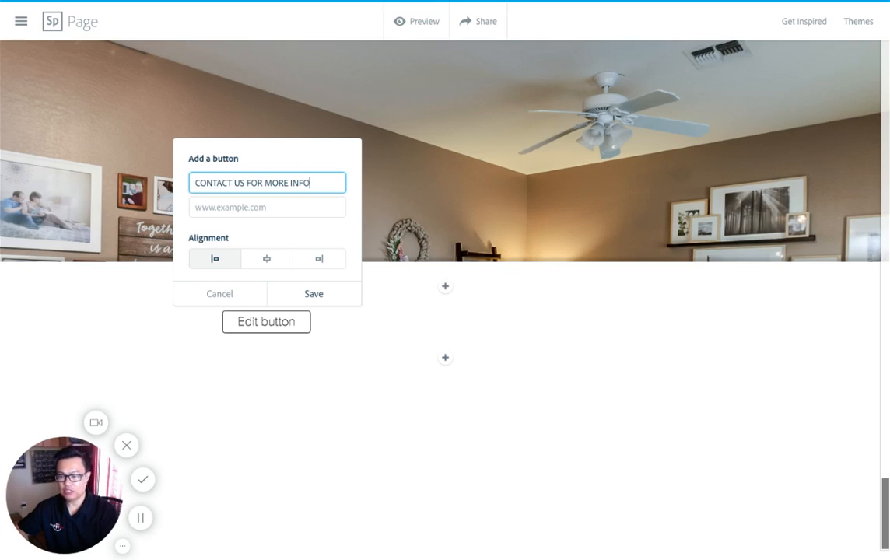
left_click(257, 206)
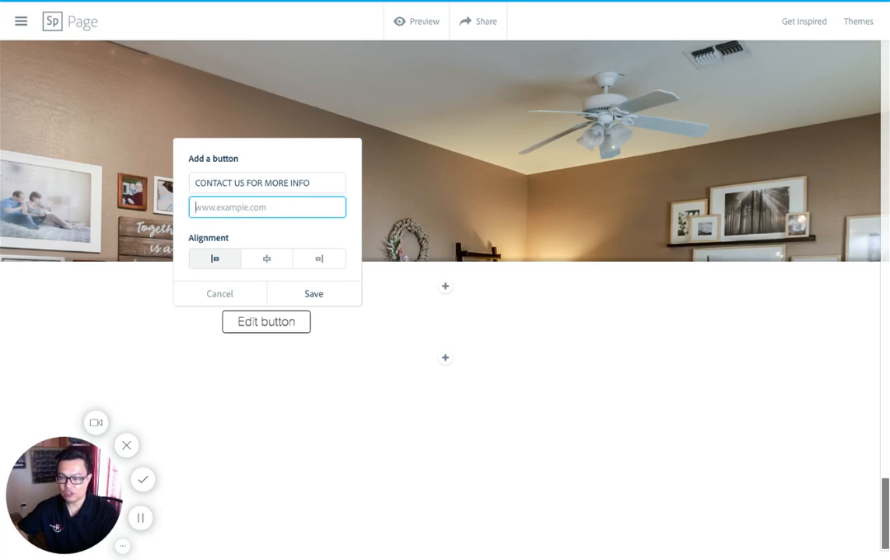
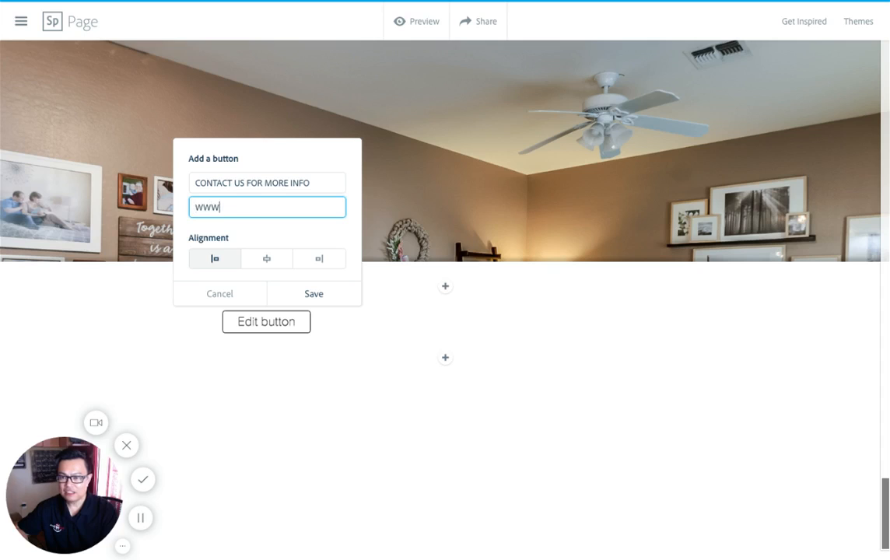
key("BackSpace")
key("BackSpace")
key("BackSpace")
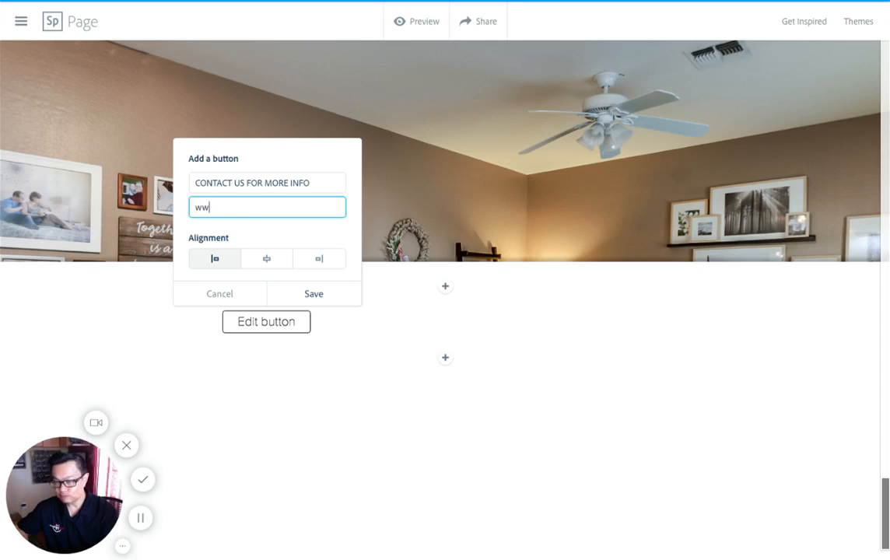
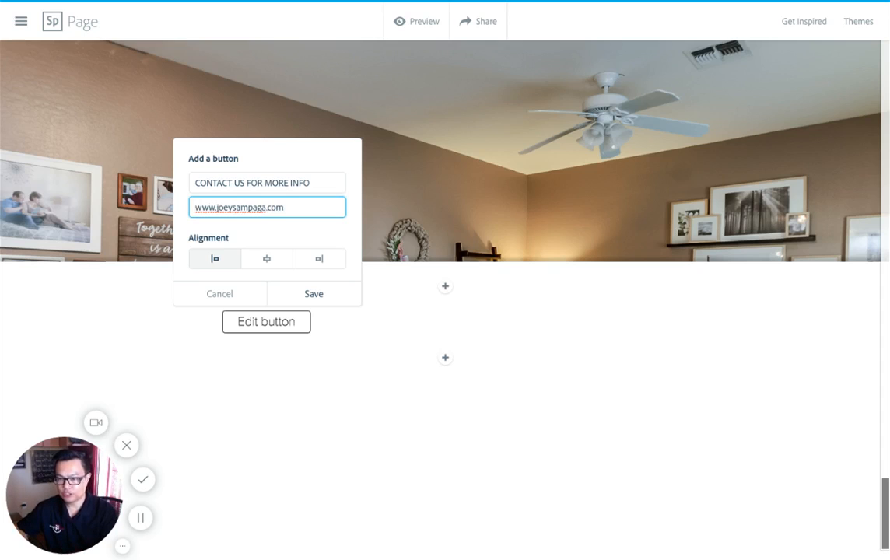
left_click_drag(285, 207, 217, 209)
key("BackSpace")
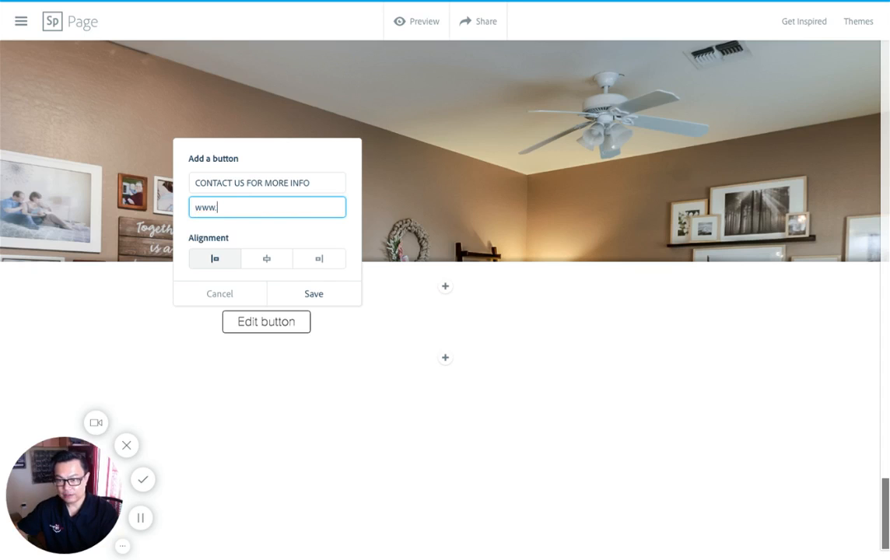
type("arizonare")
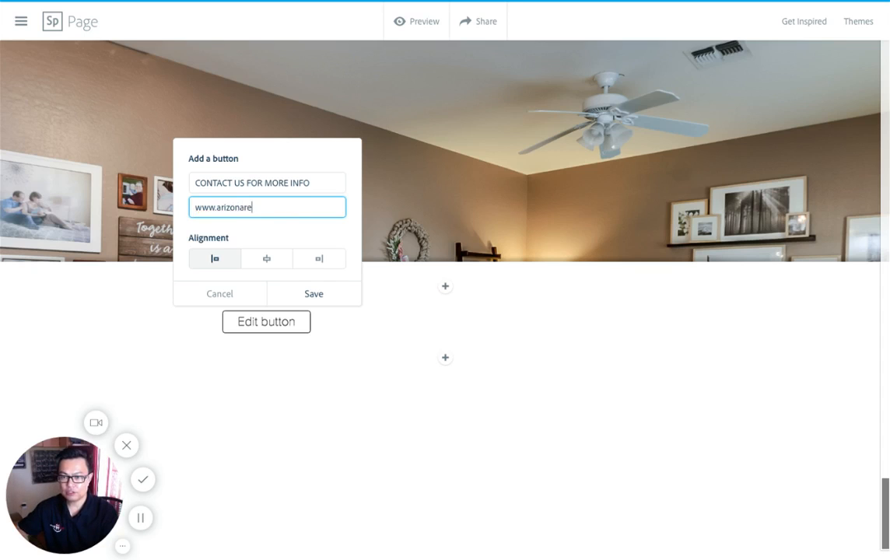
type("alestate.com")
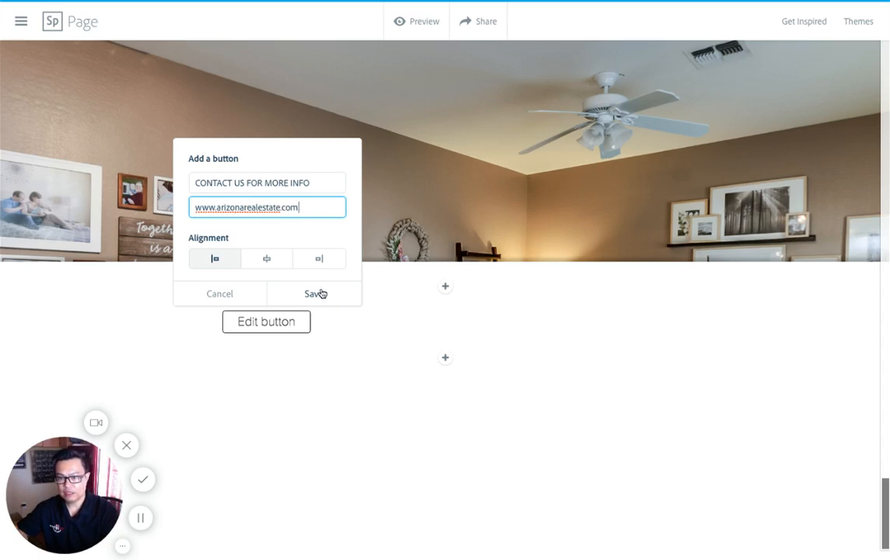
left_click(270, 260)
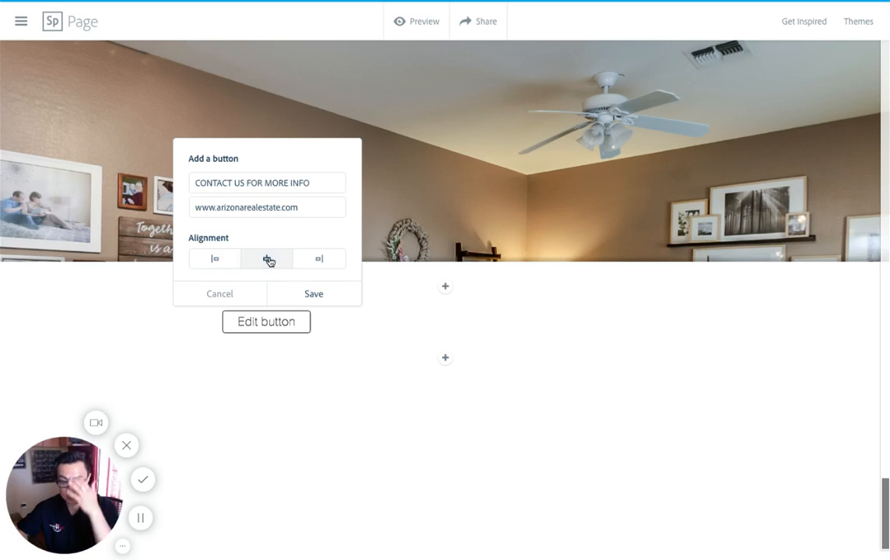
left_click(315, 294)
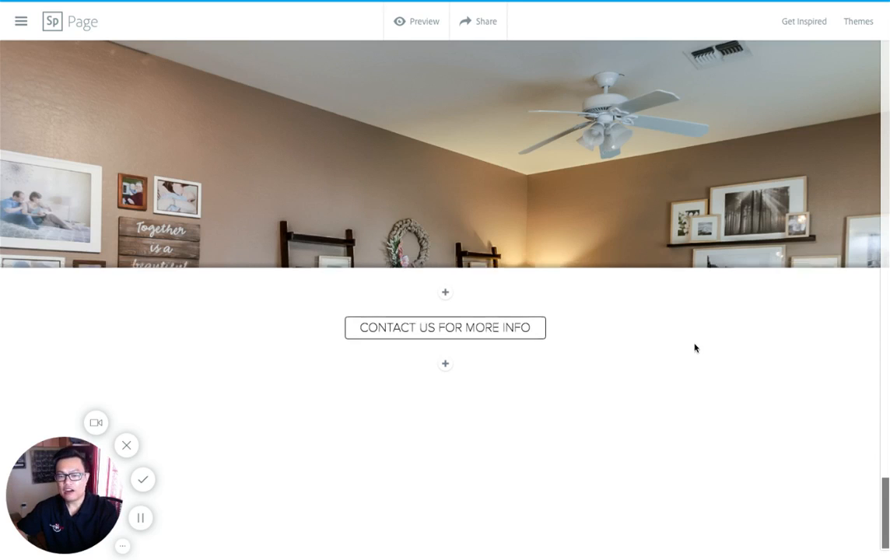
Step: Preview the finished page and review the title photo, open house text, captioned glideshow photos and contact button
scroll(695, 348, "up", 8)
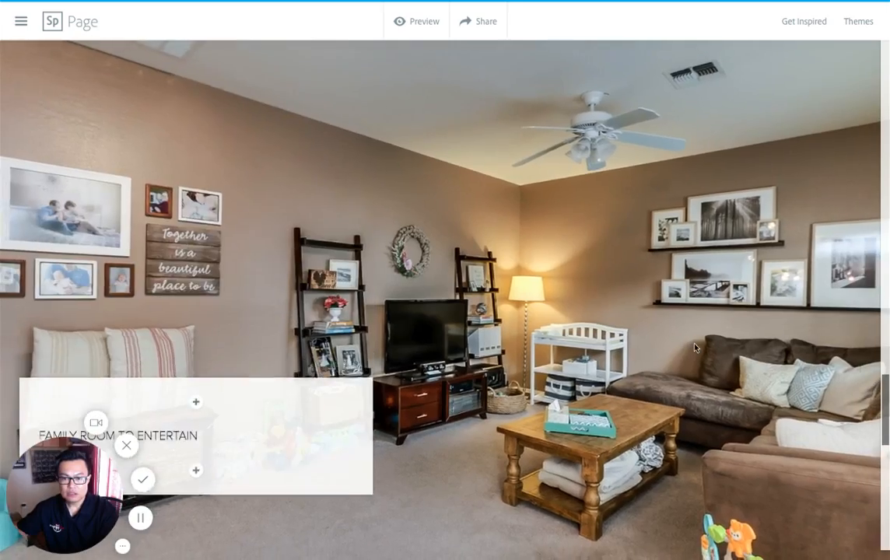
scroll(695, 348, "up", 10)
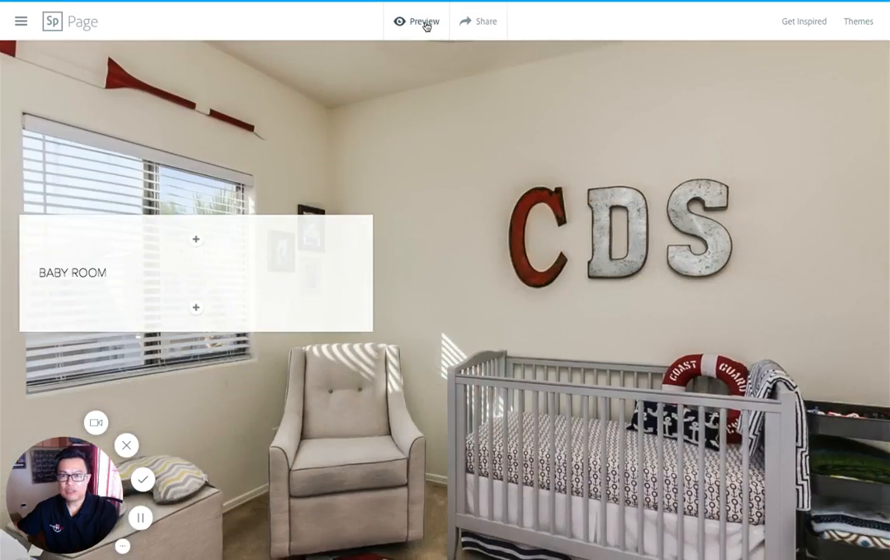
left_click(426, 23)
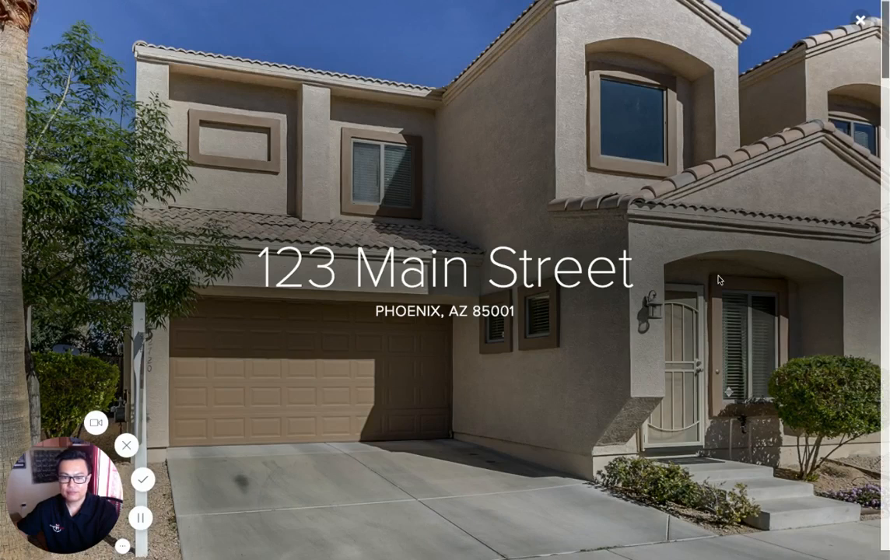
scroll(718, 280, "down", 5)
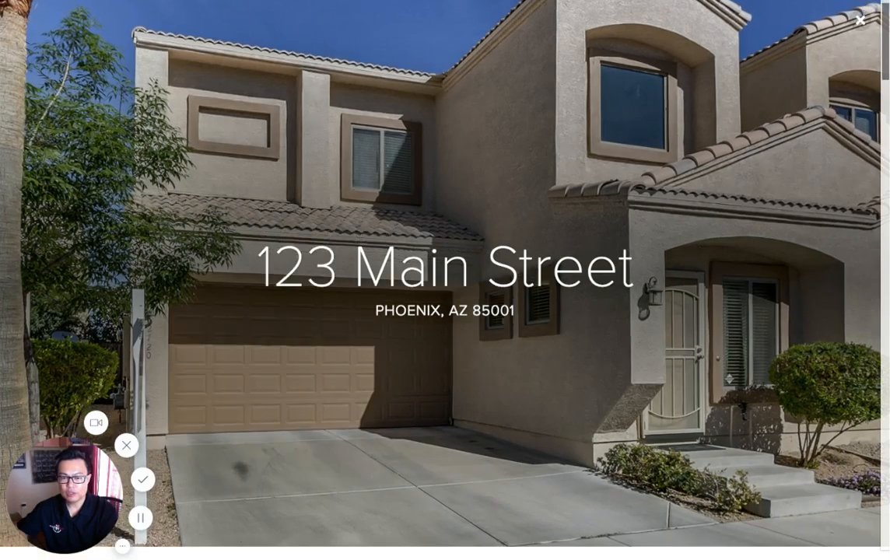
scroll(358, 49, "down", 3)
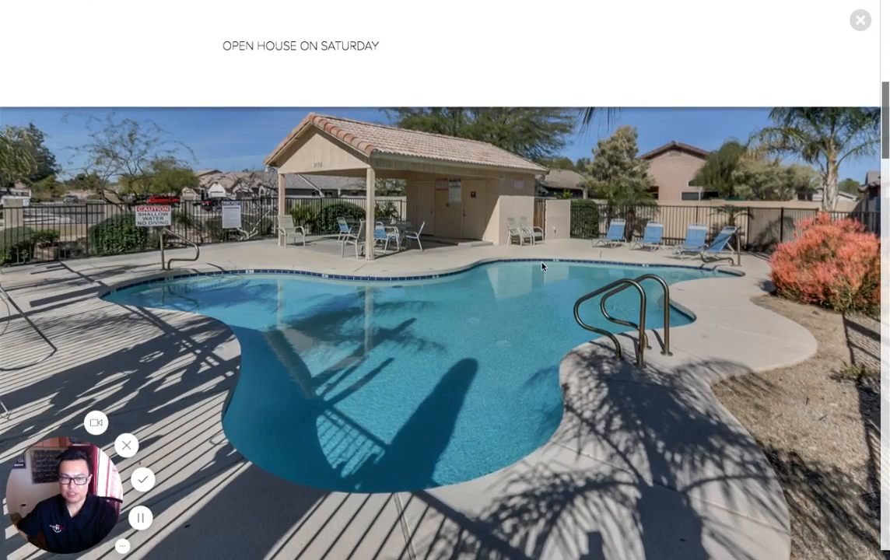
scroll(542, 267, "down", 3)
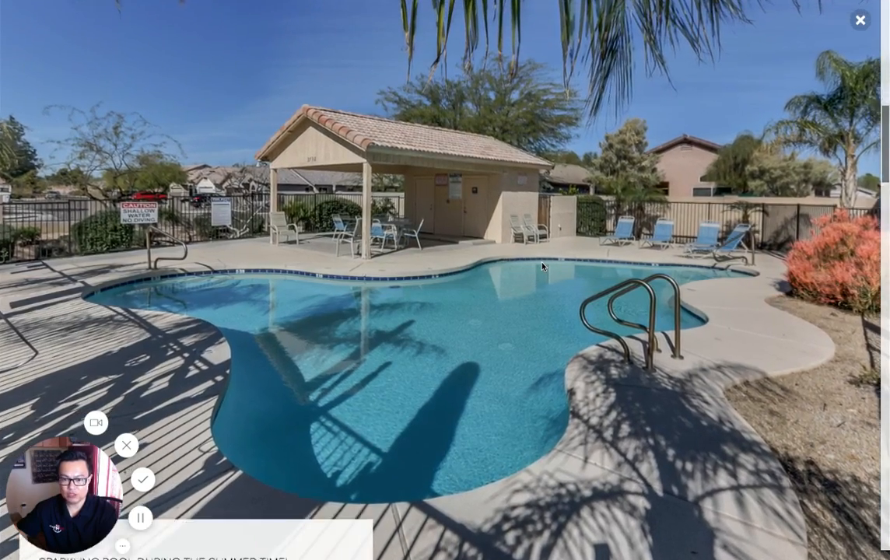
scroll(542, 267, "down", 4)
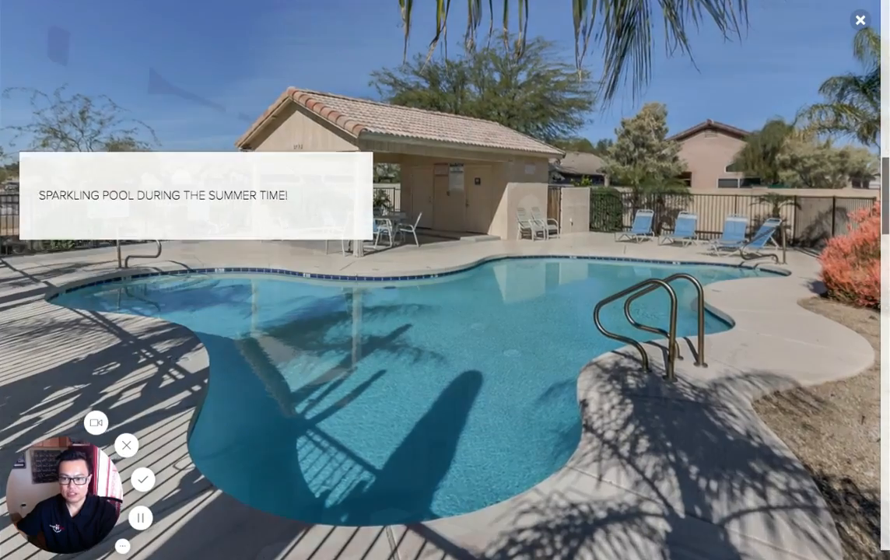
scroll(446, 280, "down", 8)
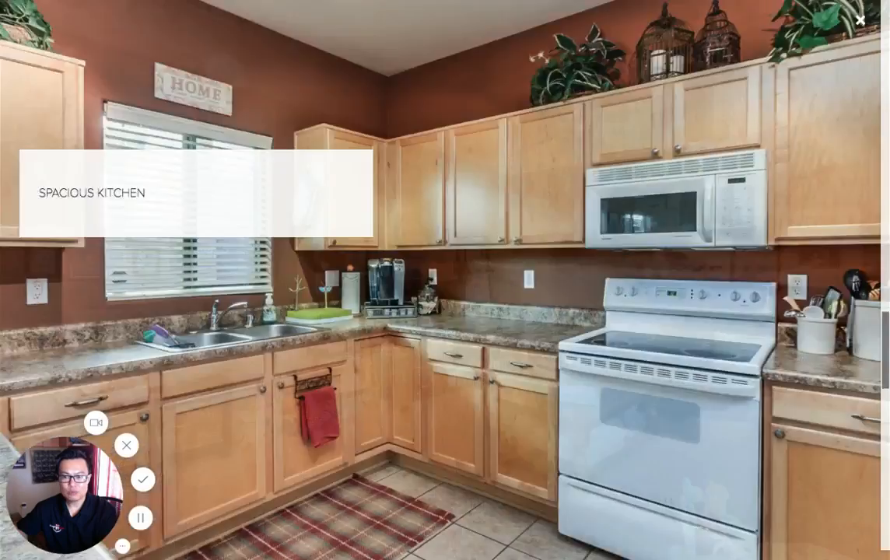
scroll(445, 280, "down", 5)
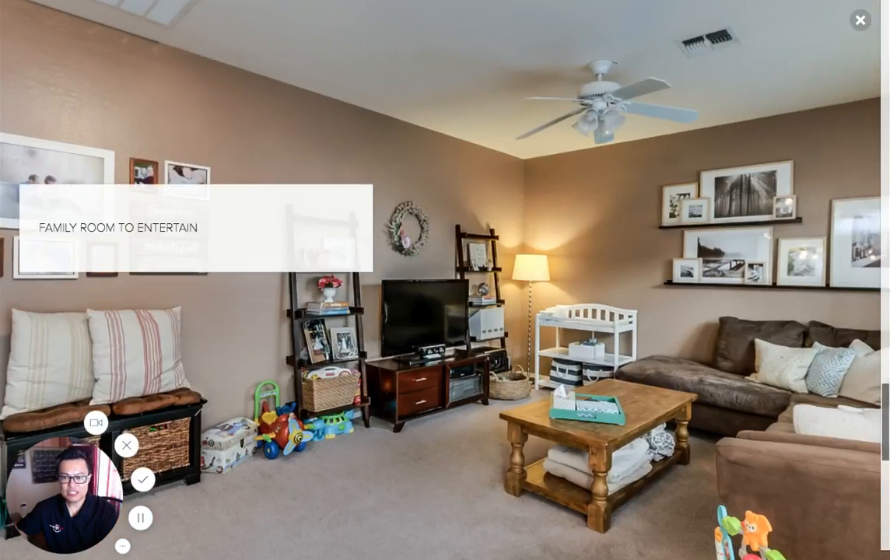
scroll(558, 279, "down", 5)
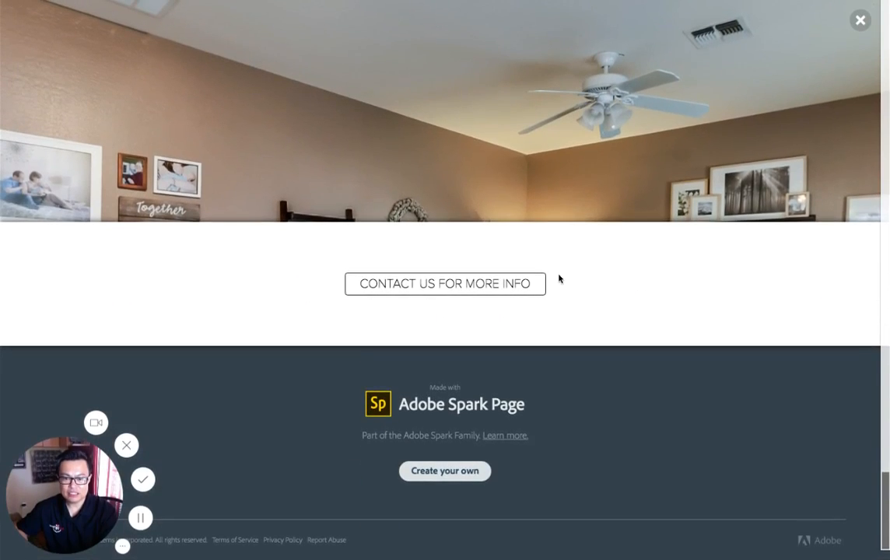
scroll(559, 278, "up", 1)
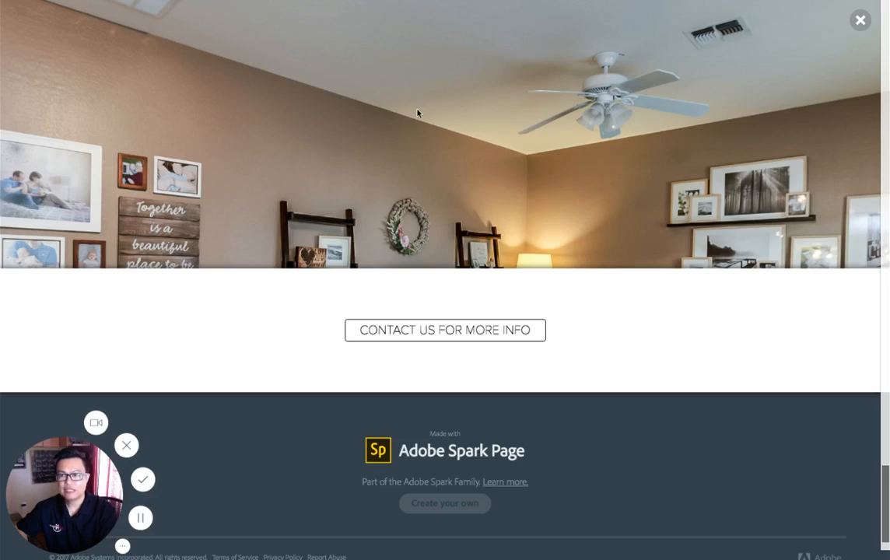
scroll(609, 327, "up", 5)
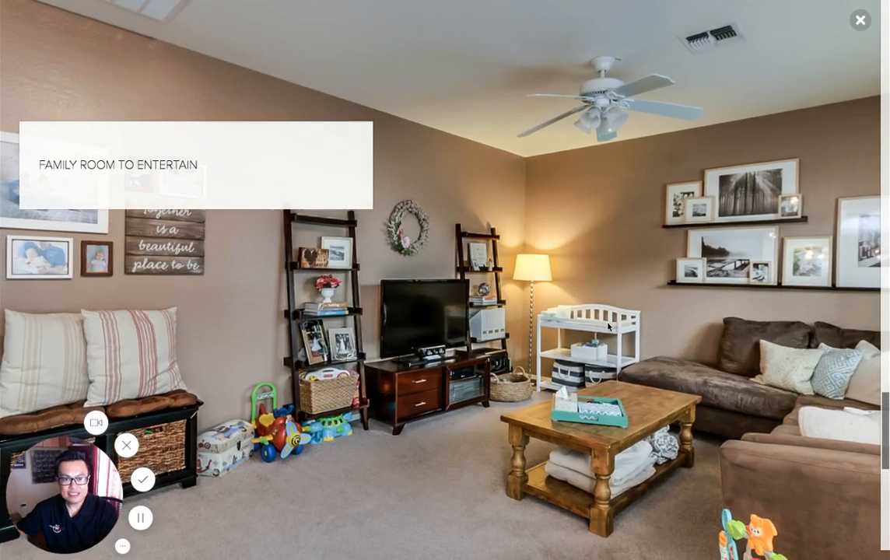
scroll(608, 327, "up", 10)
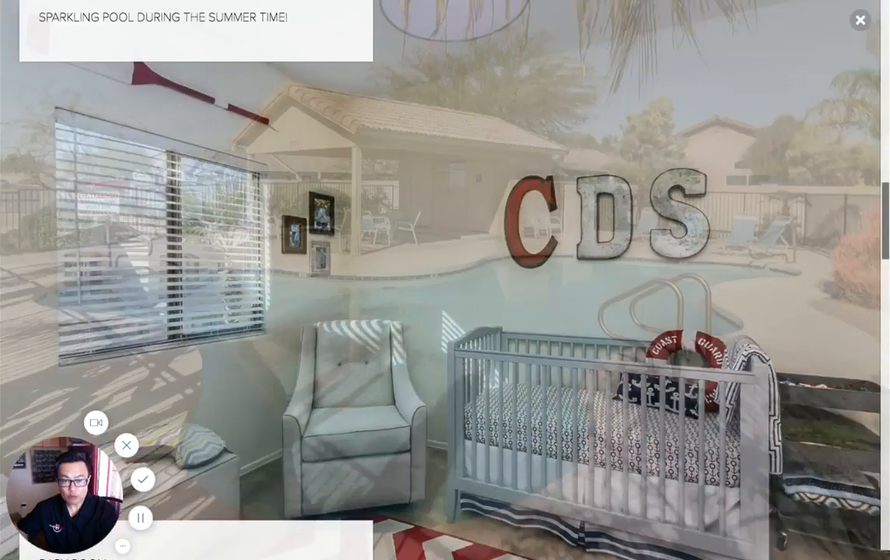
scroll(608, 327, "up", 5)
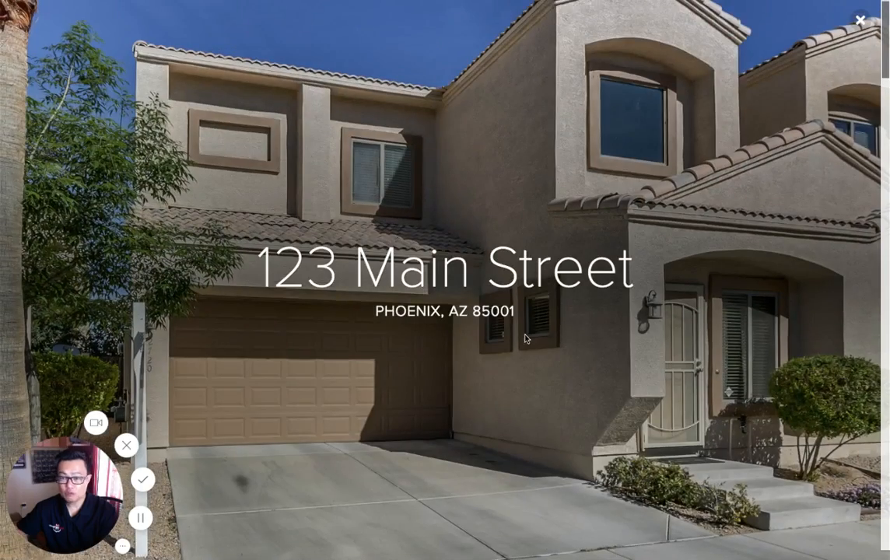